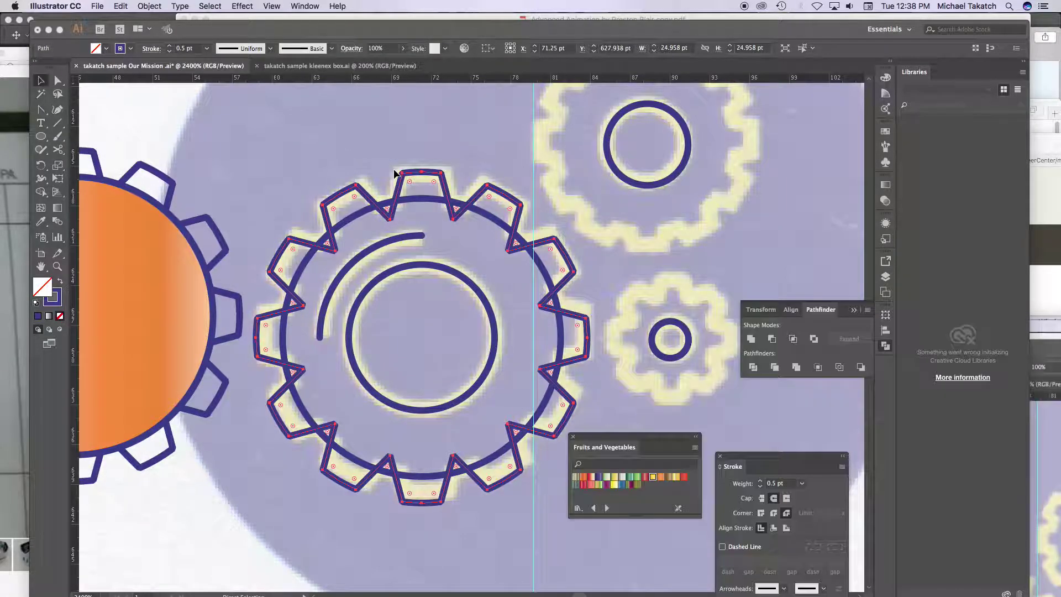
# Step: Unite the inner circle and toothed ring into one gear path with no fill, then deselect it
pyautogui.click(630, 478)
pyautogui.click(495, 223)
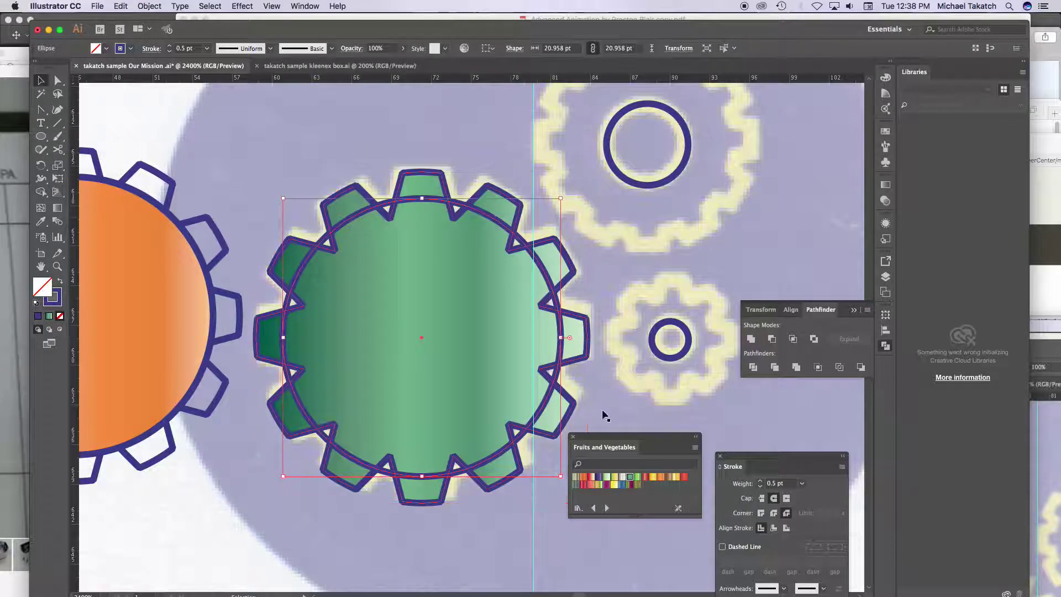
pyautogui.click(653, 477)
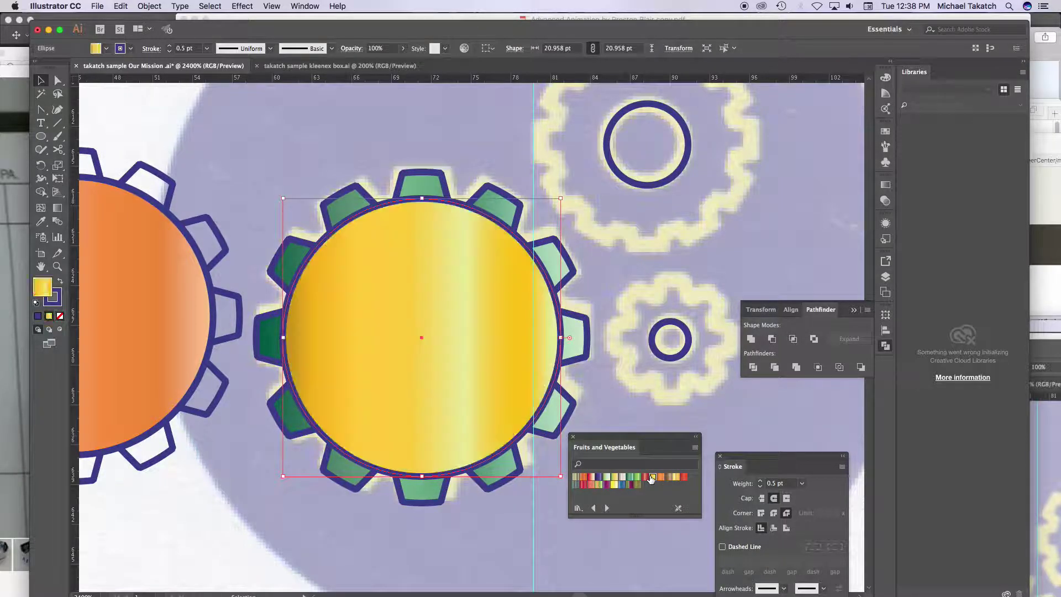
pyautogui.keyDown('shift'); pyautogui.click(409, 200); pyautogui.keyUp('shift')
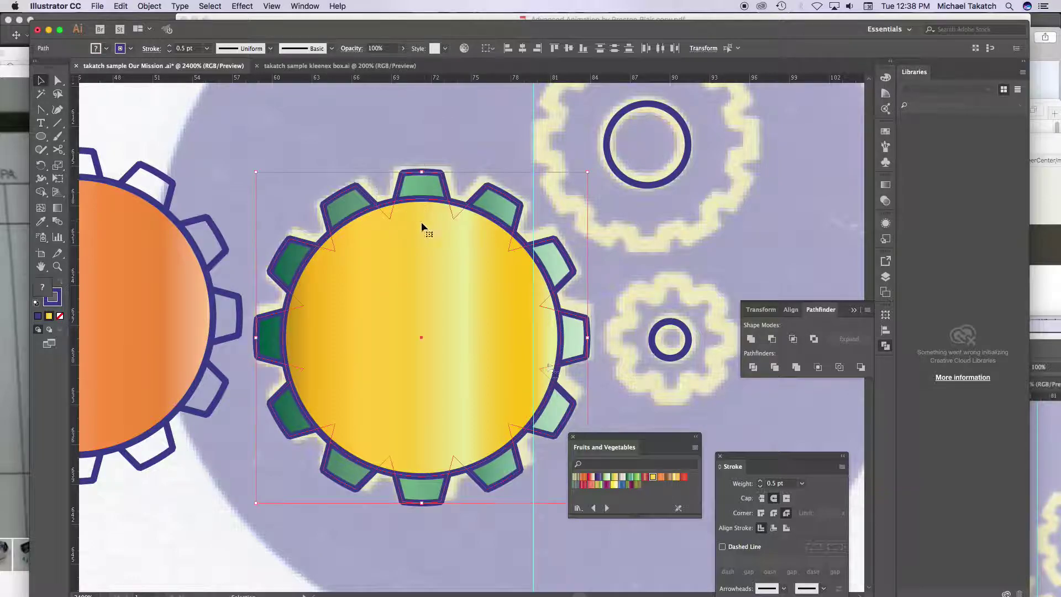
pyautogui.click(751, 339)
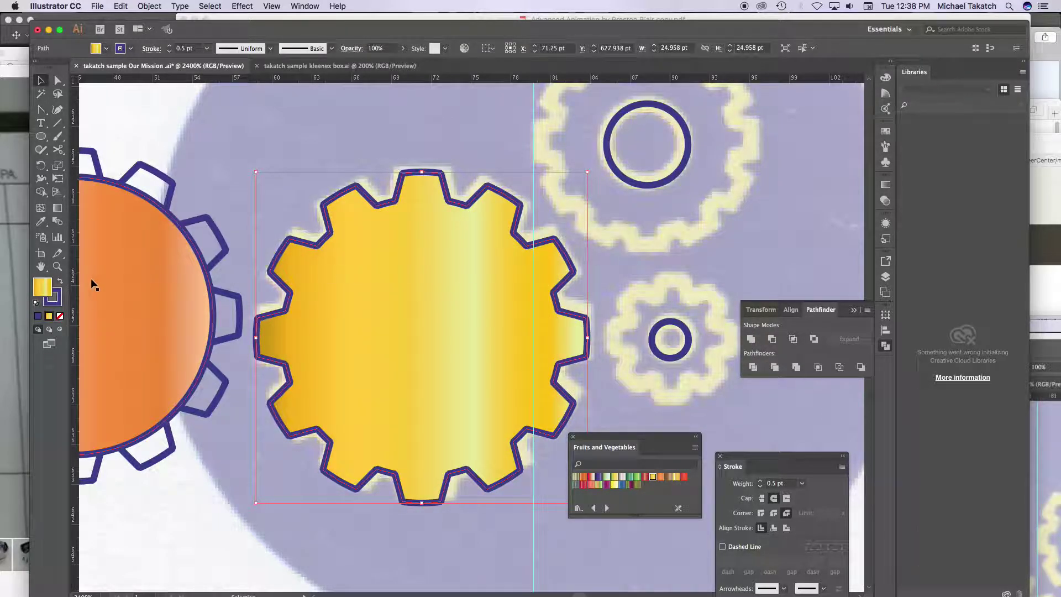
pyautogui.click(59, 315)
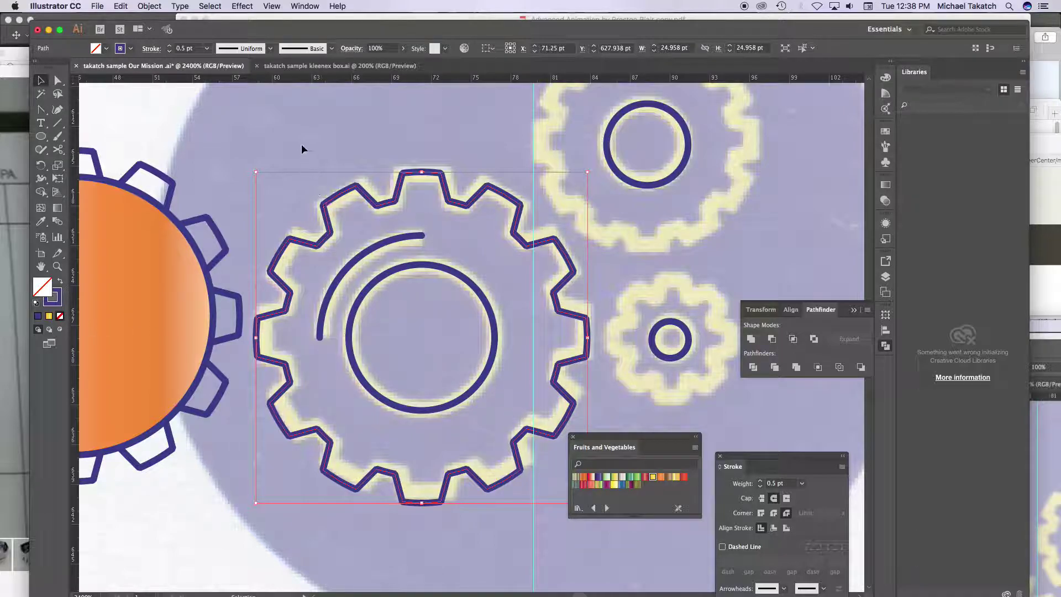
pyautogui.click(297, 137)
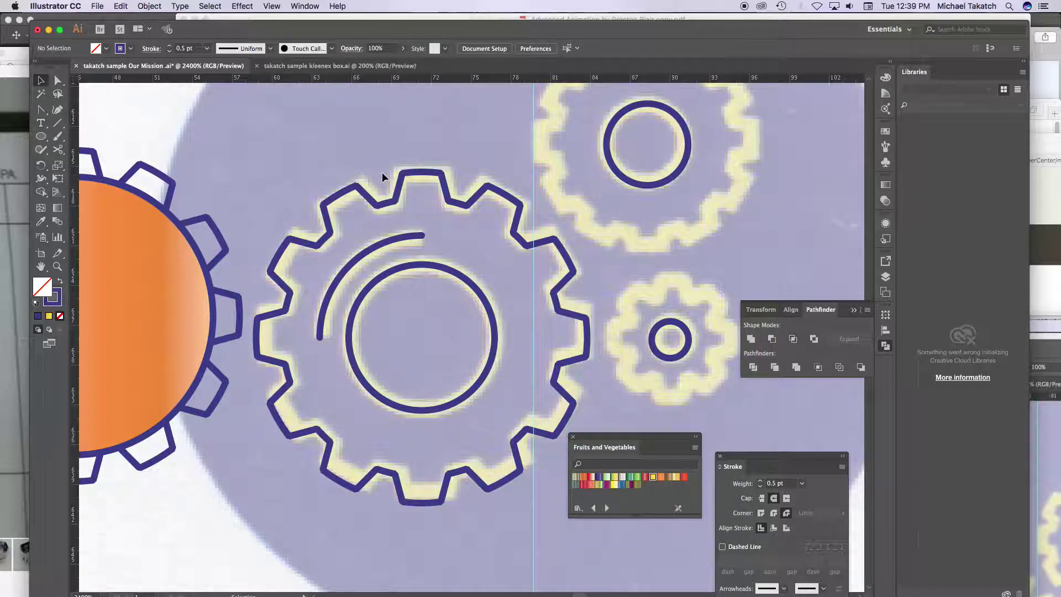
# Step: Eyedropper the yellow shape's 1.5 pt yellow stroke onto the merged gear outline
pyautogui.click(427, 293)
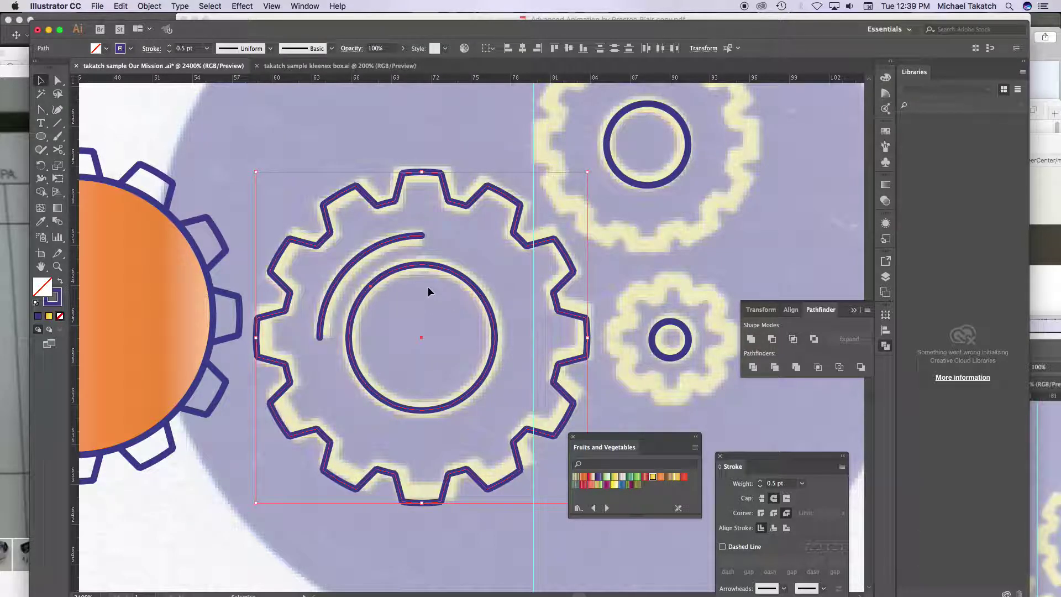
pyautogui.scroll(5, 429, 286)
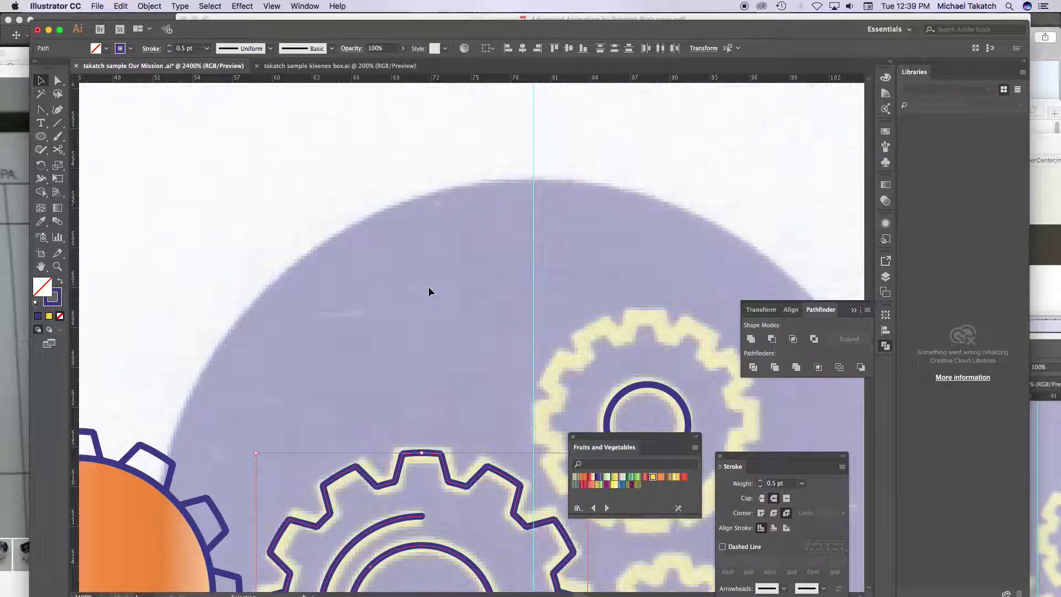
pyautogui.press('super+minus')
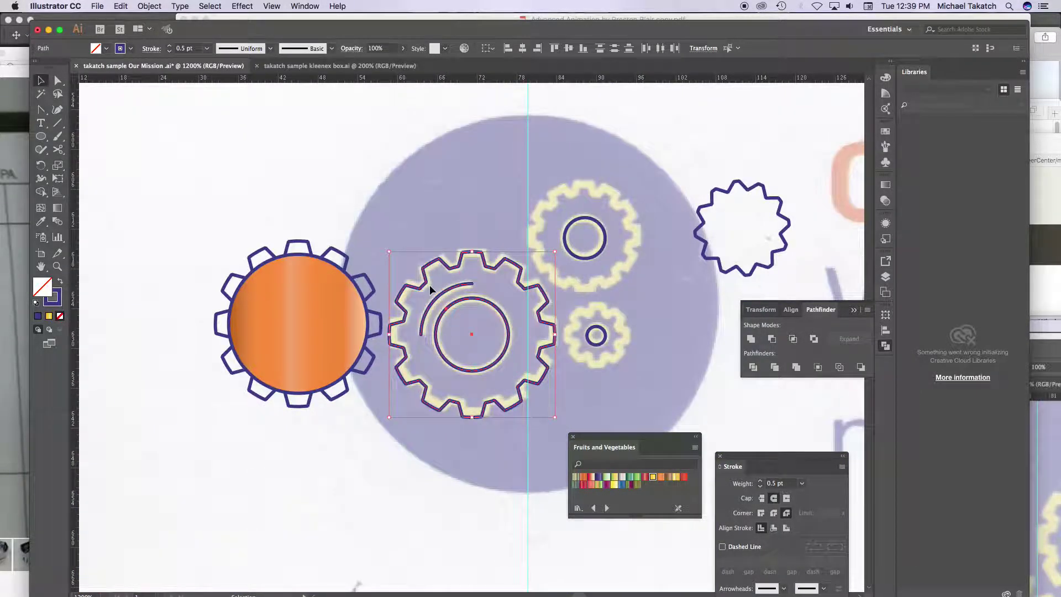
pyautogui.scroll(3, 430, 284)
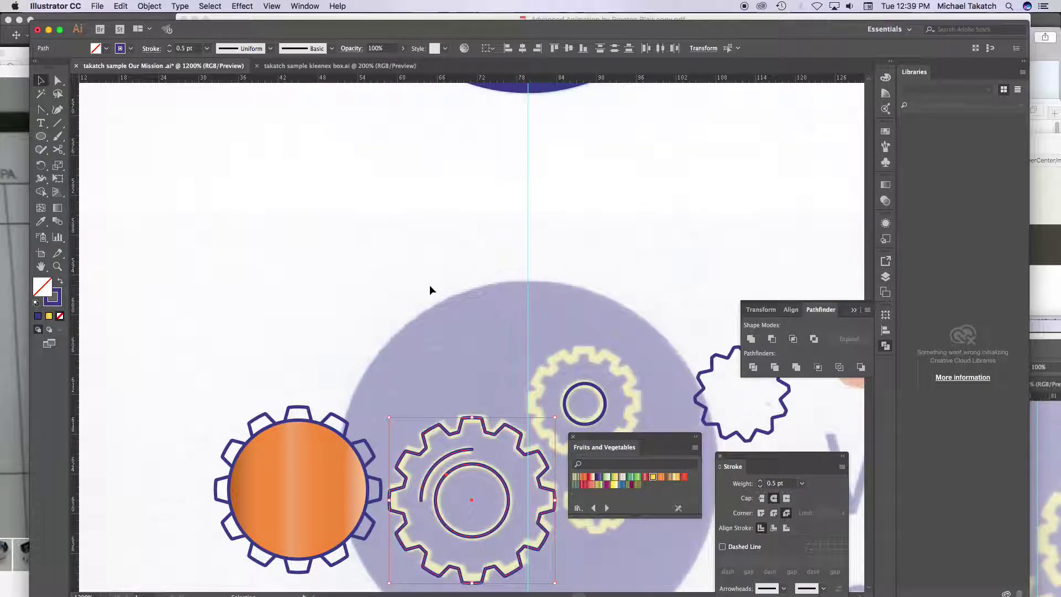
pyautogui.scroll(1, 430, 286)
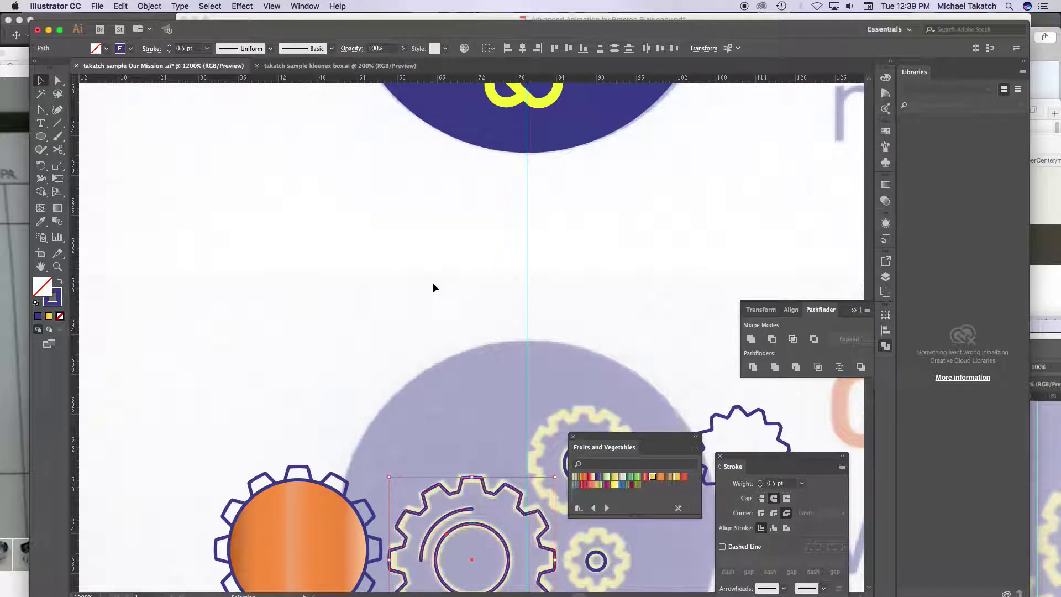
pyautogui.press('i')
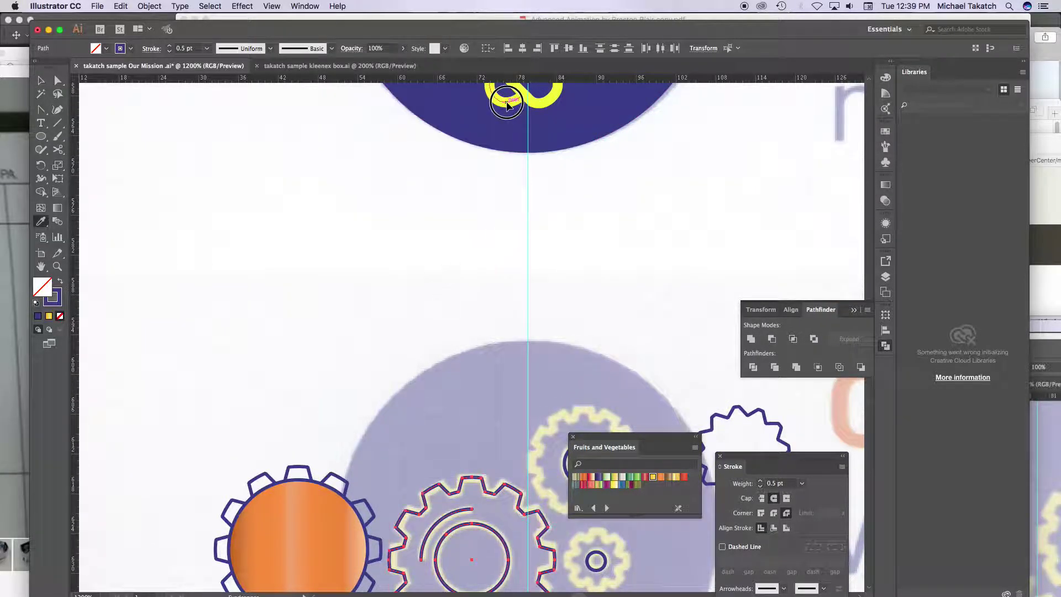
pyautogui.click(506, 105)
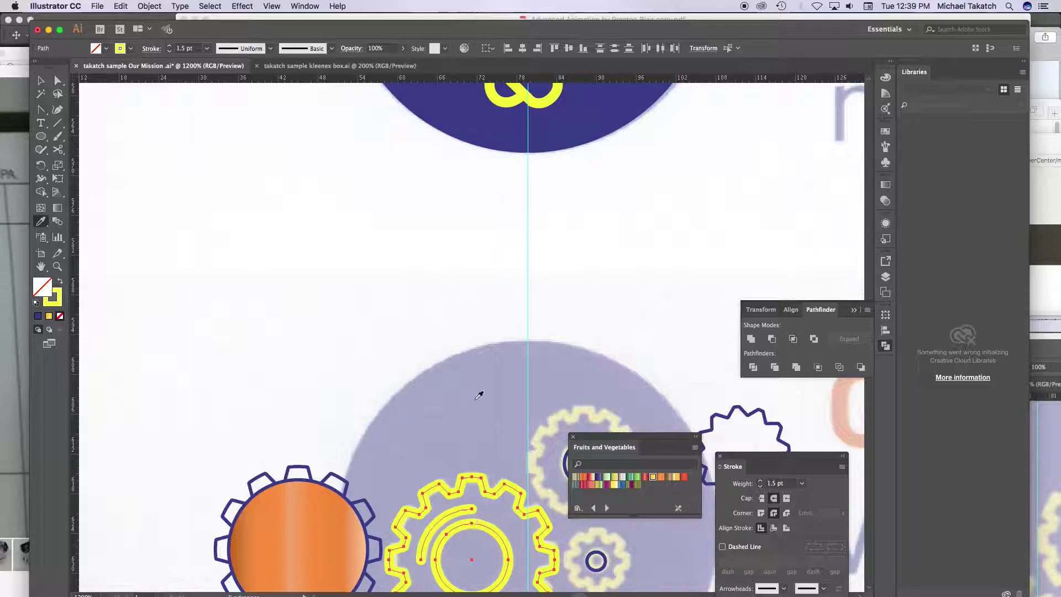
# Step: Zoom in toward the upper small sketched gear
pyautogui.scroll(1, 517, 298)
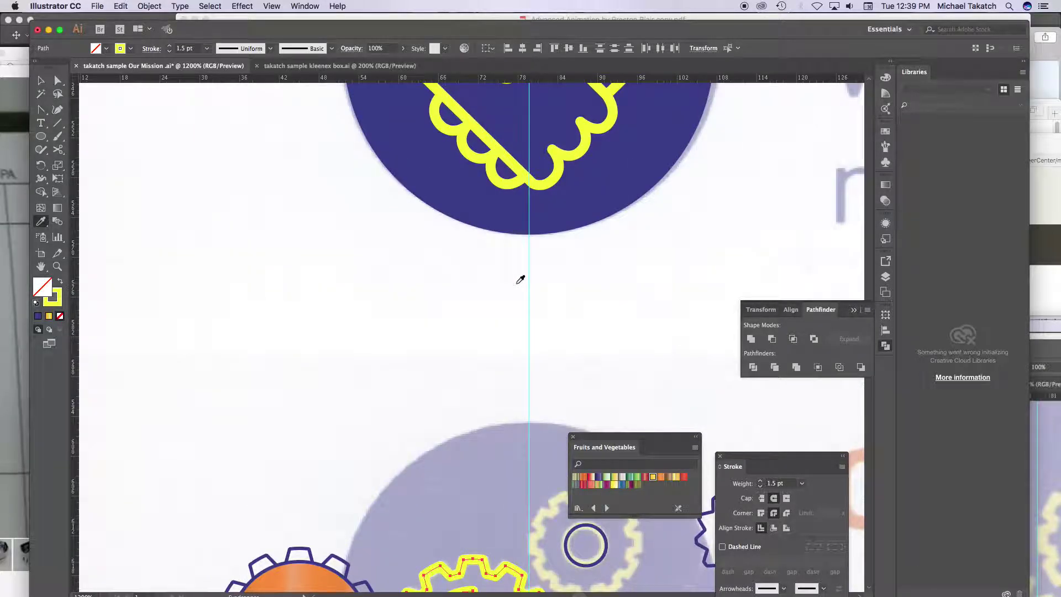
pyautogui.scroll(-3, 520, 279)
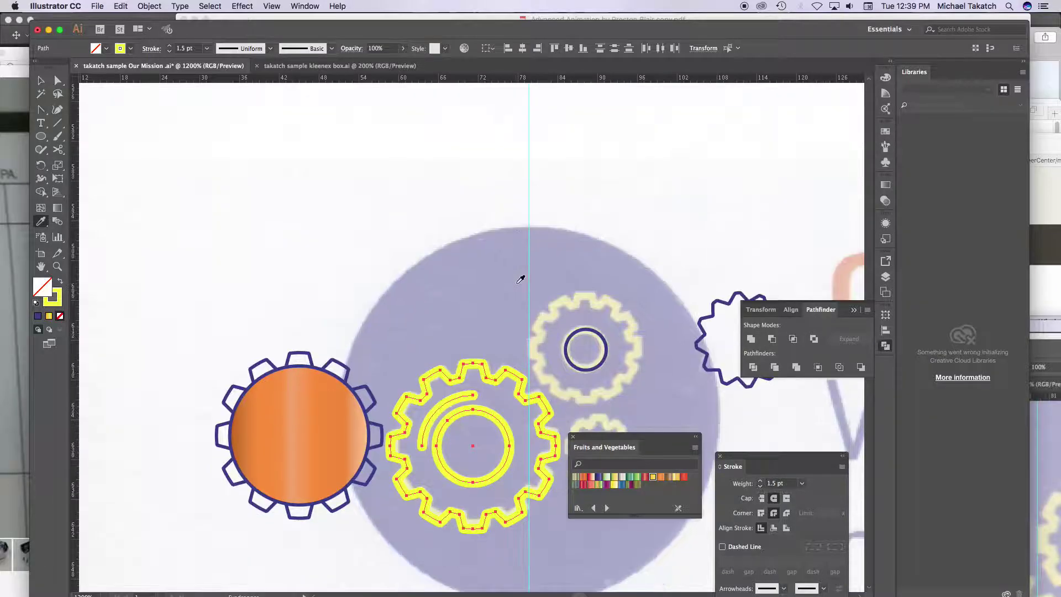
pyautogui.scroll(-1, 520, 280)
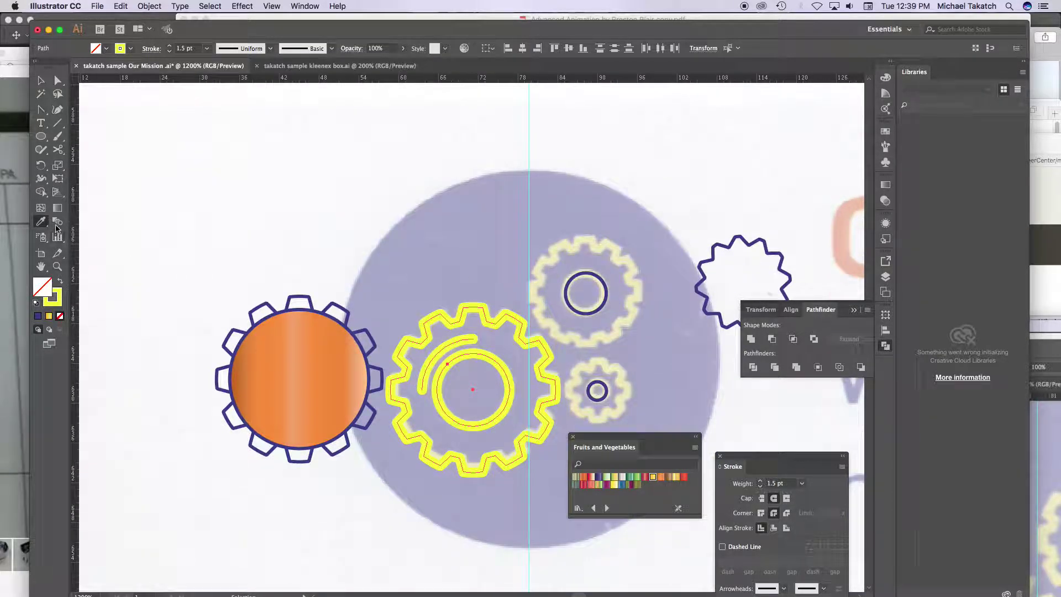
pyautogui.click(58, 267)
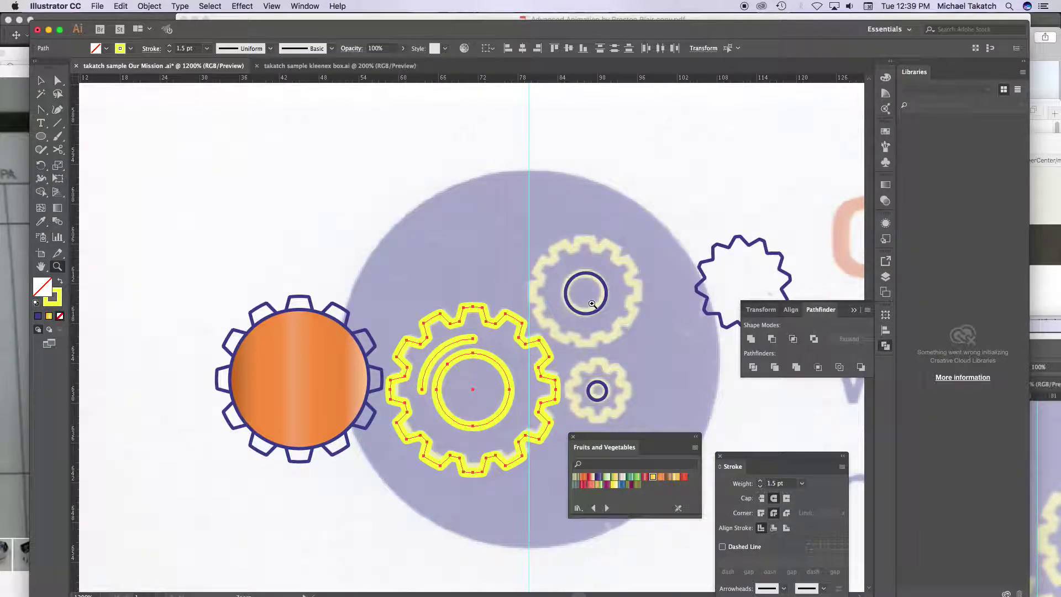
pyautogui.click(591, 303)
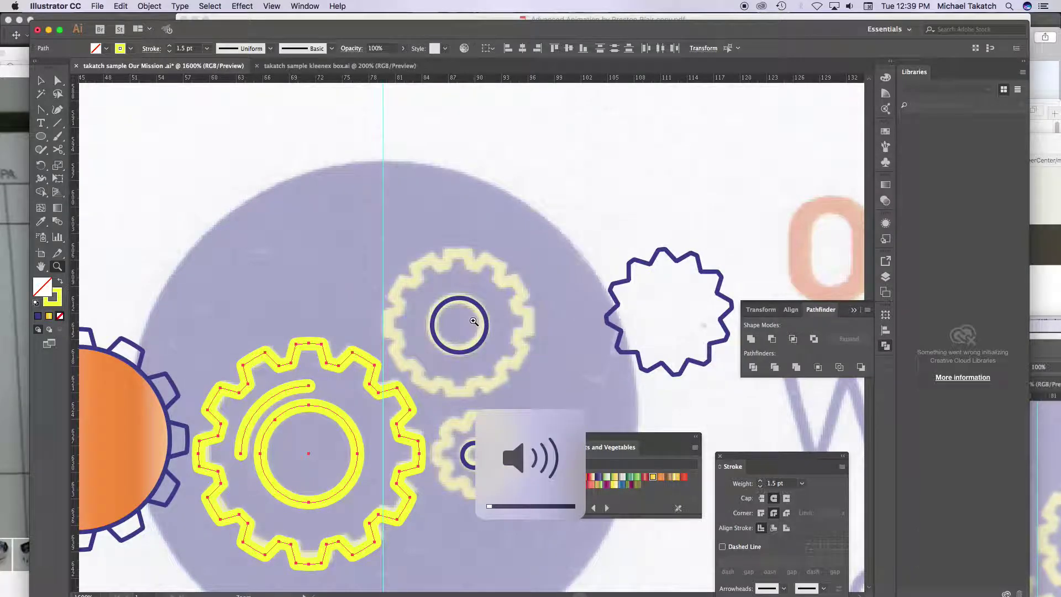
# Step: Drag a spiky yellow-stroked star about 28.9 pt wide from the upper small gear's ring centre
pyautogui.click(473, 320)
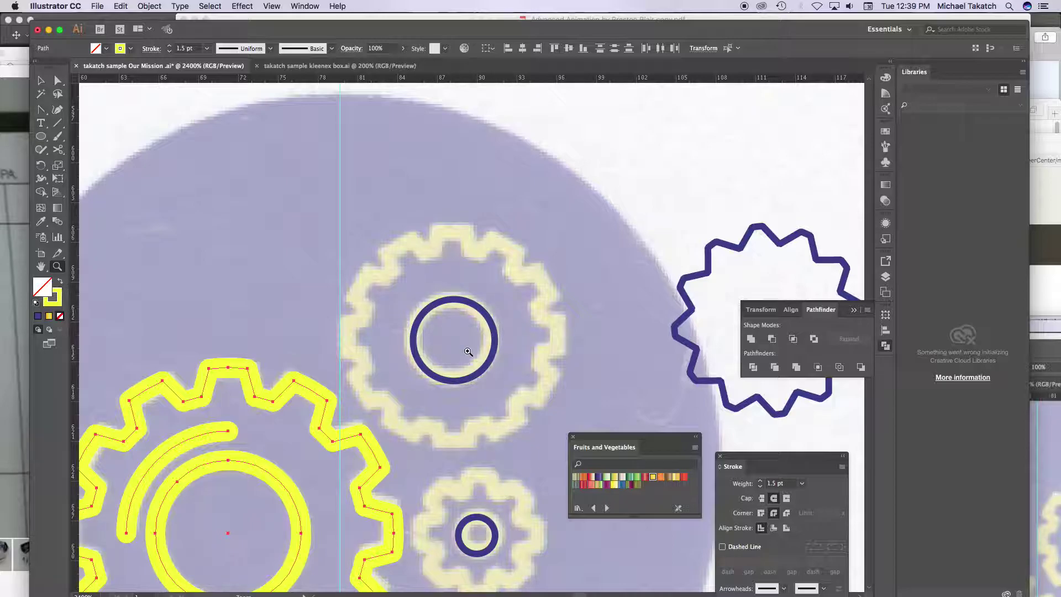
pyautogui.moveTo(41, 136); pyautogui.dragTo(92, 189)
pyautogui.moveTo(452, 342); pyautogui.dragTo(498, 415)
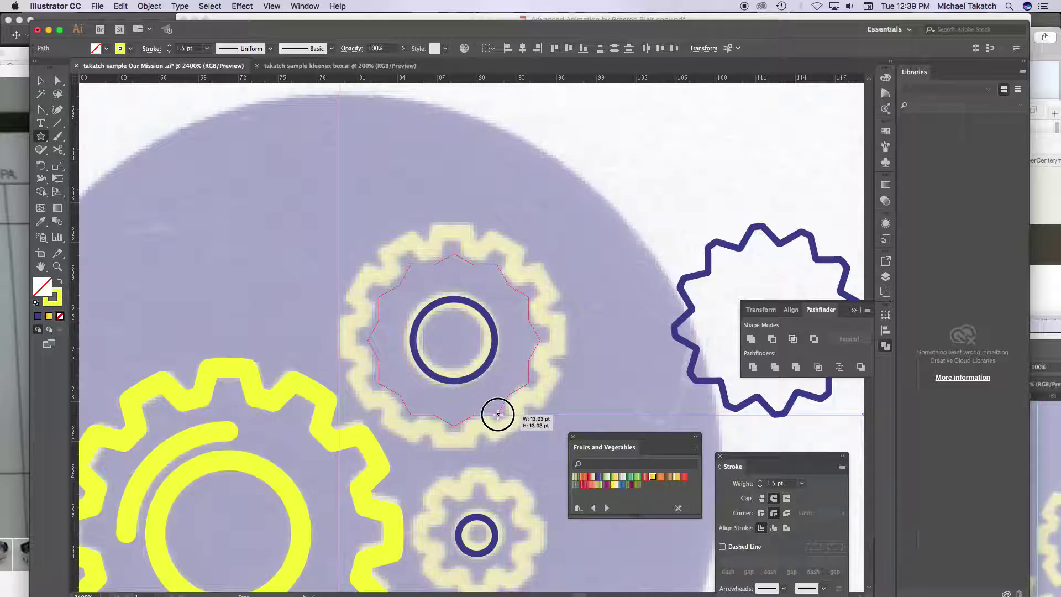
pyautogui.moveTo(498, 414); pyautogui.dragTo(542, 506)
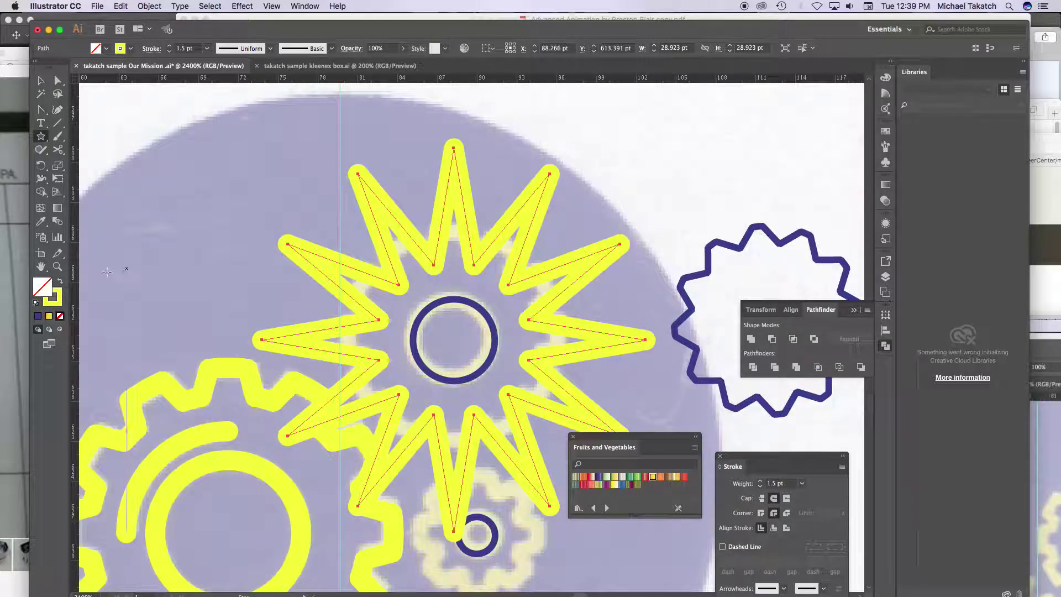
# Step: Remove the star's fill and thin its stroke to 0.5 pt
pyautogui.click(36, 302)
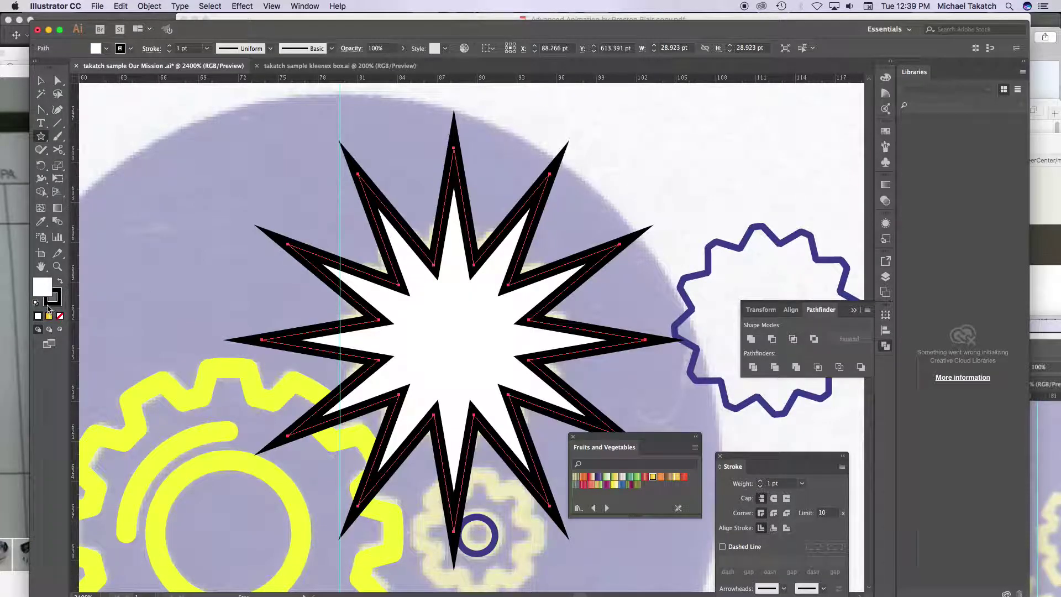
pyautogui.click(60, 316)
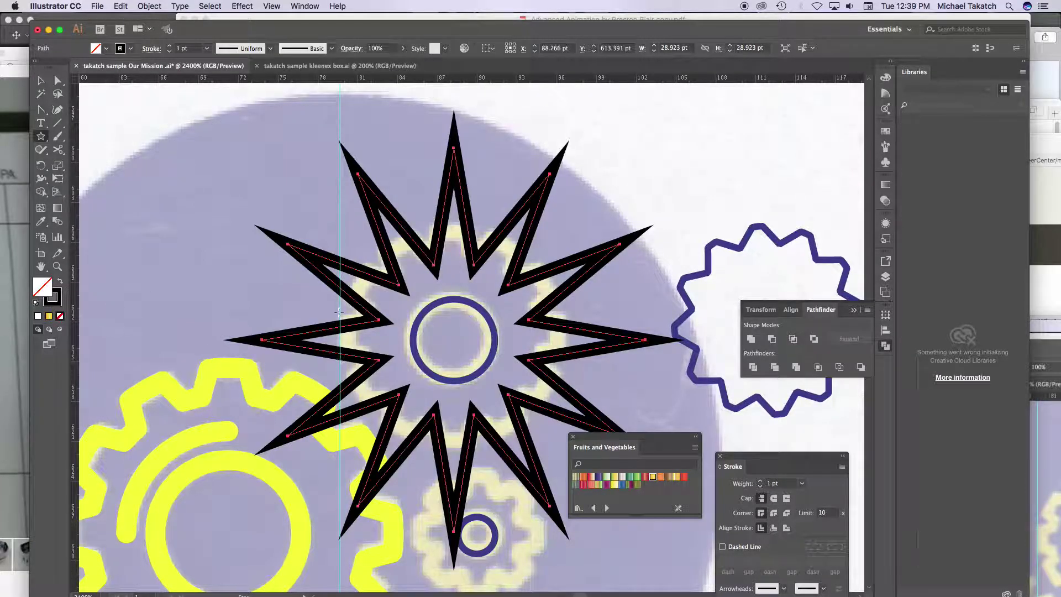
pyautogui.click(169, 51)
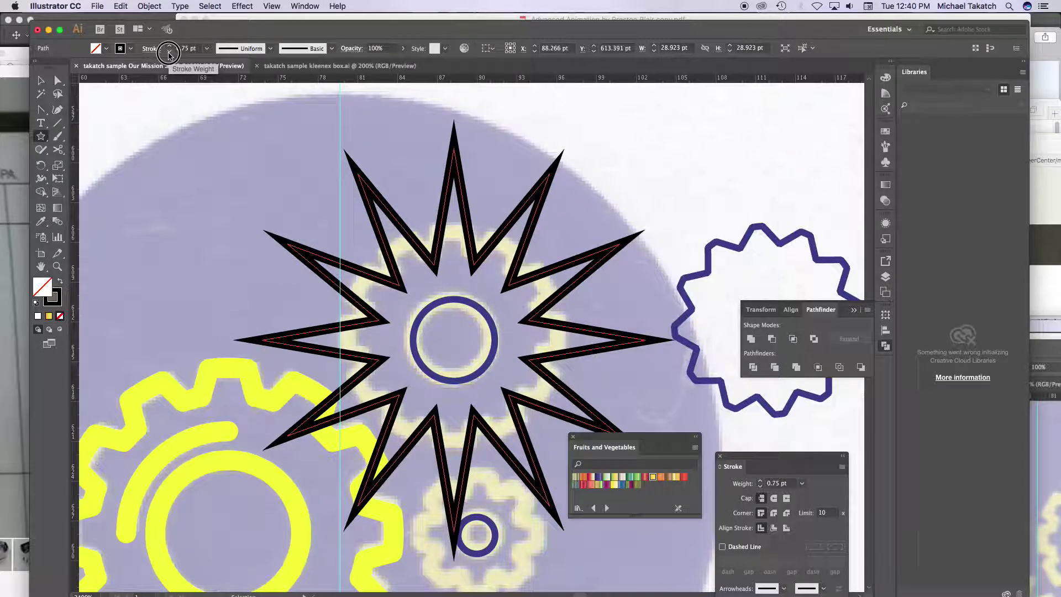
pyautogui.click(169, 51)
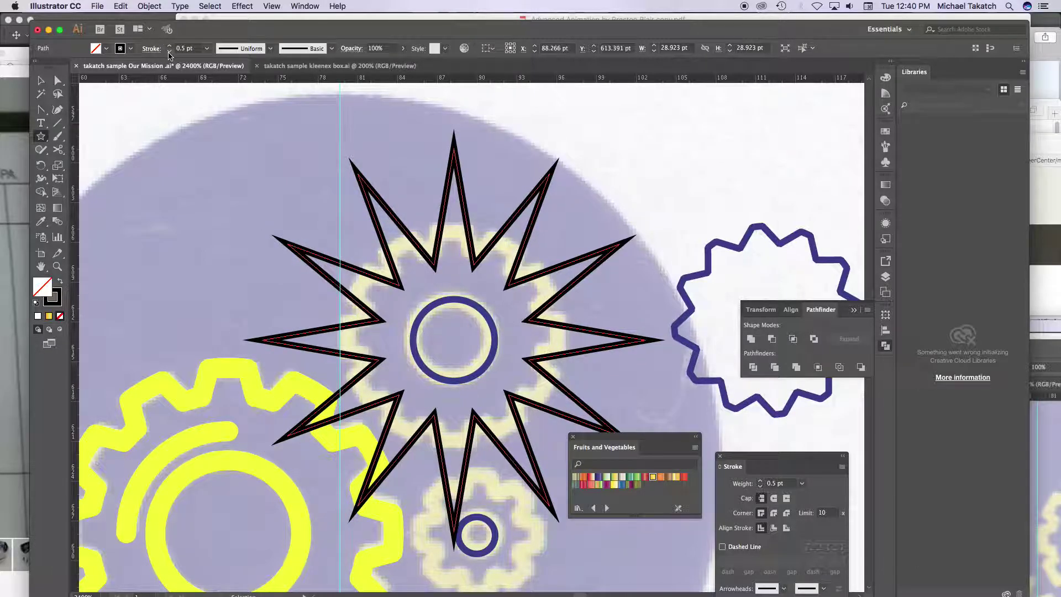
# Step: Draw a circle from the star's centre and intersect both into a 16.8 pt toothed gear
pyautogui.click(41, 136)
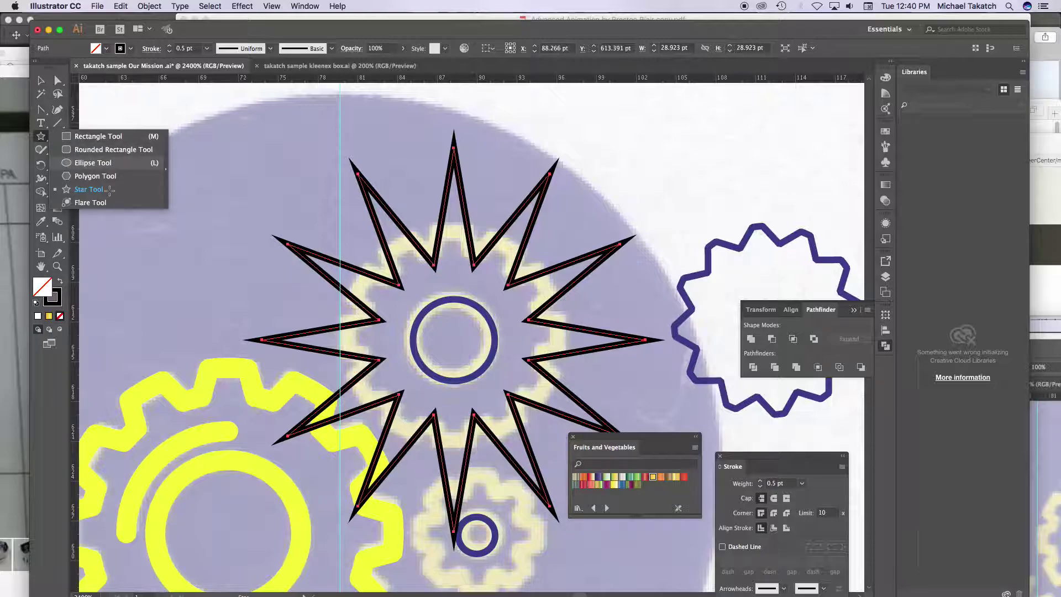
pyautogui.click(92, 162)
pyautogui.moveTo(455, 340); pyautogui.dragTo(565, 451)
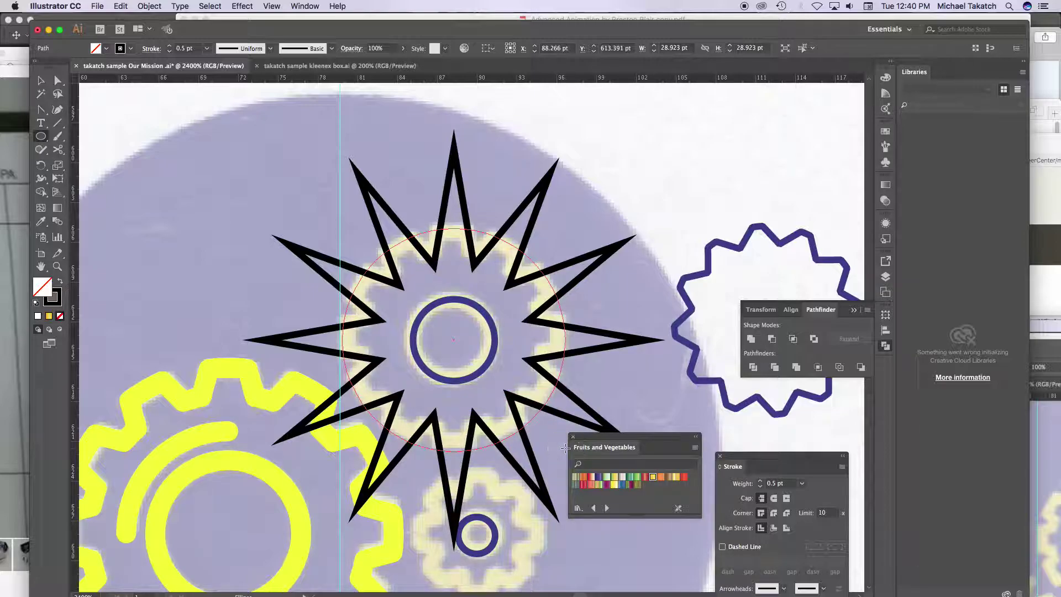
pyautogui.click(41, 80)
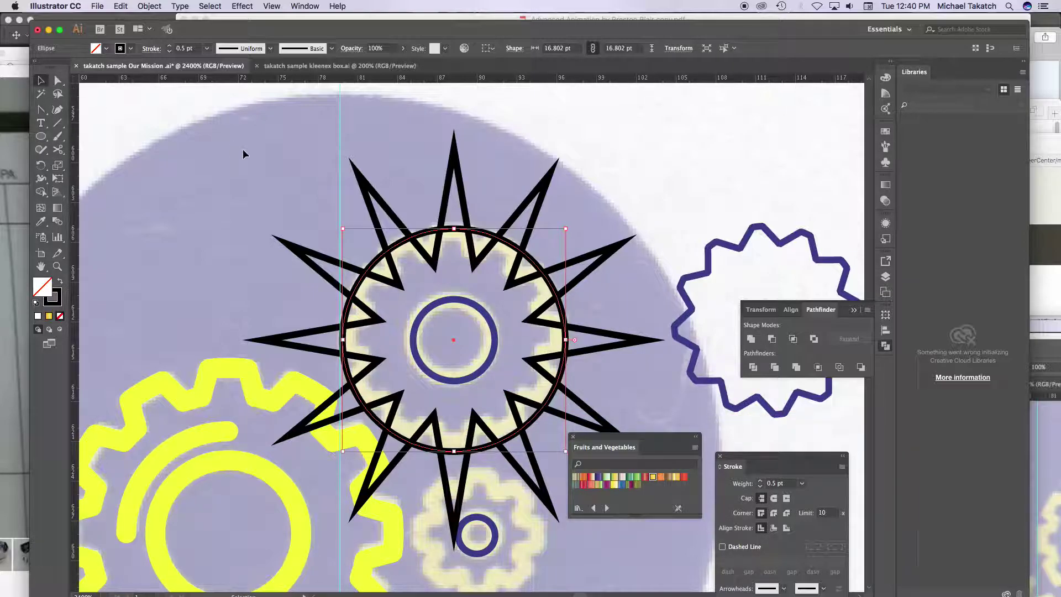
pyautogui.keyDown('shift'); pyautogui.click(452, 175); pyautogui.keyUp('shift')
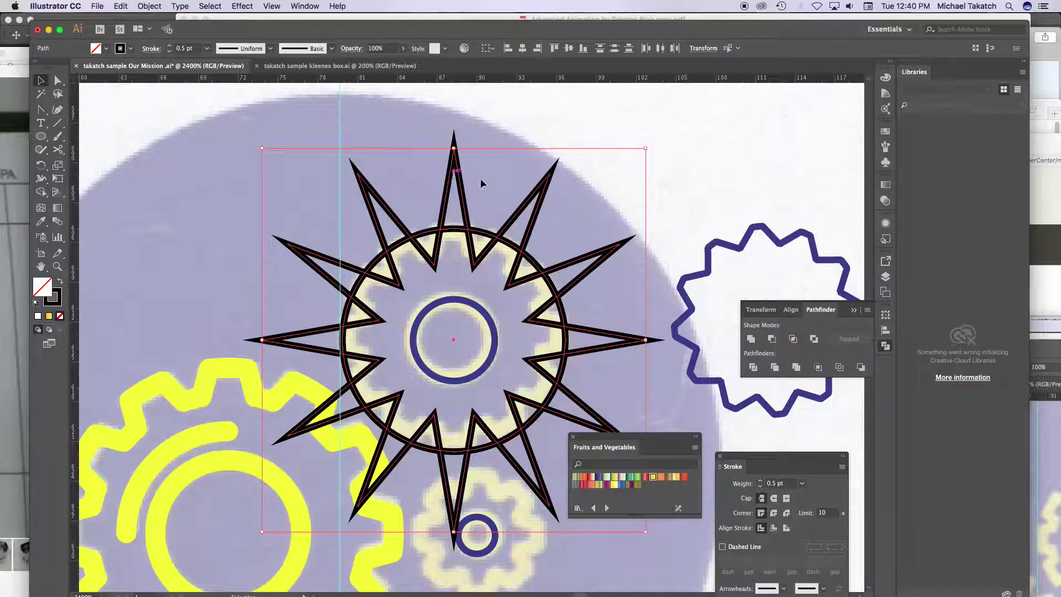
pyautogui.click(794, 340)
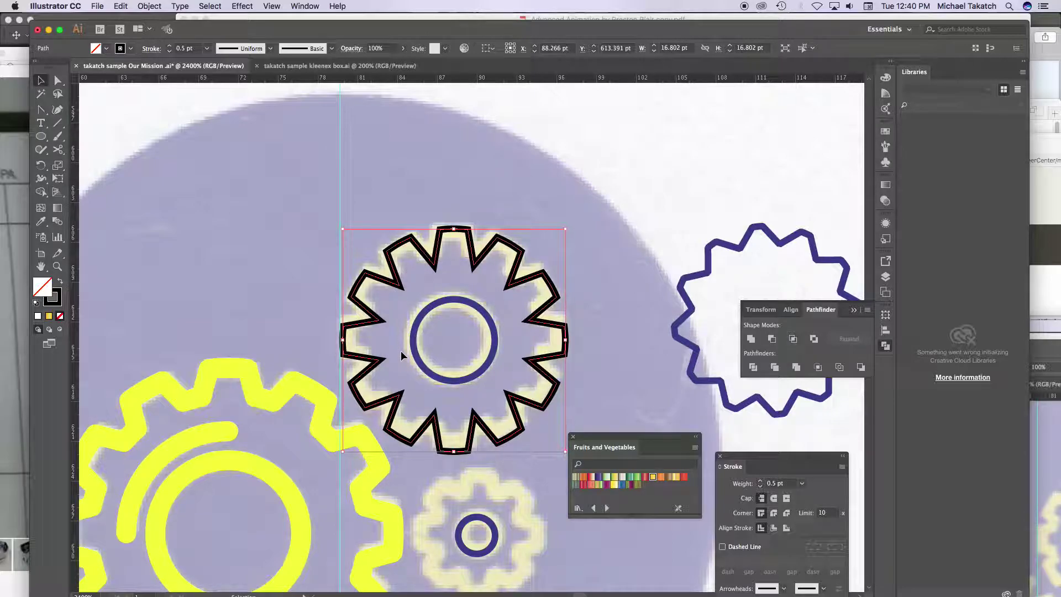
# Step: Draw a 13.719 pt green-gradient circle over the gear's centre and select it with the gear
pyautogui.click(41, 137)
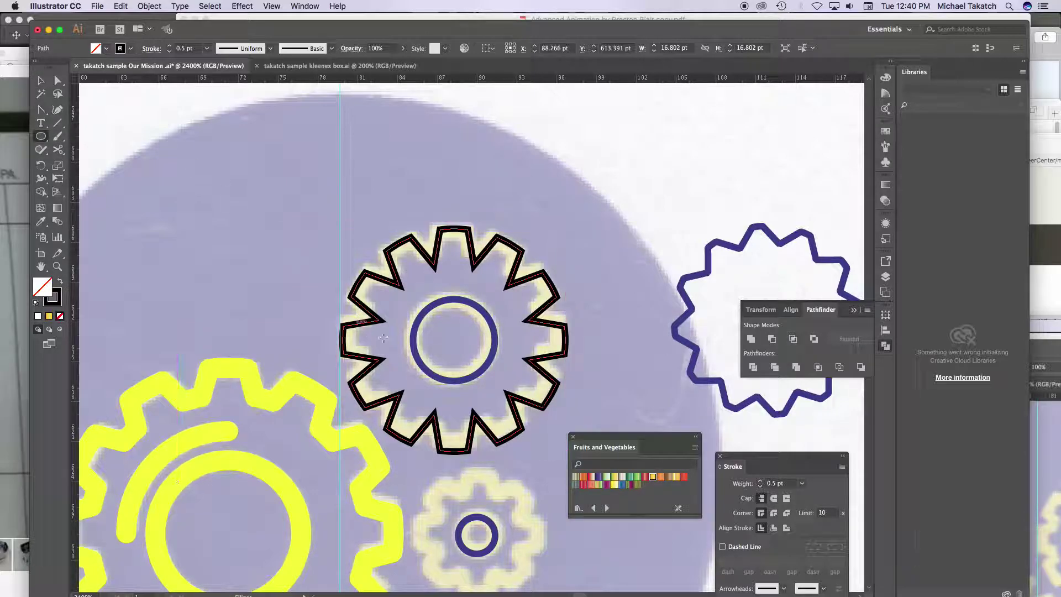
pyautogui.moveTo(447, 347); pyautogui.dragTo(515, 434)
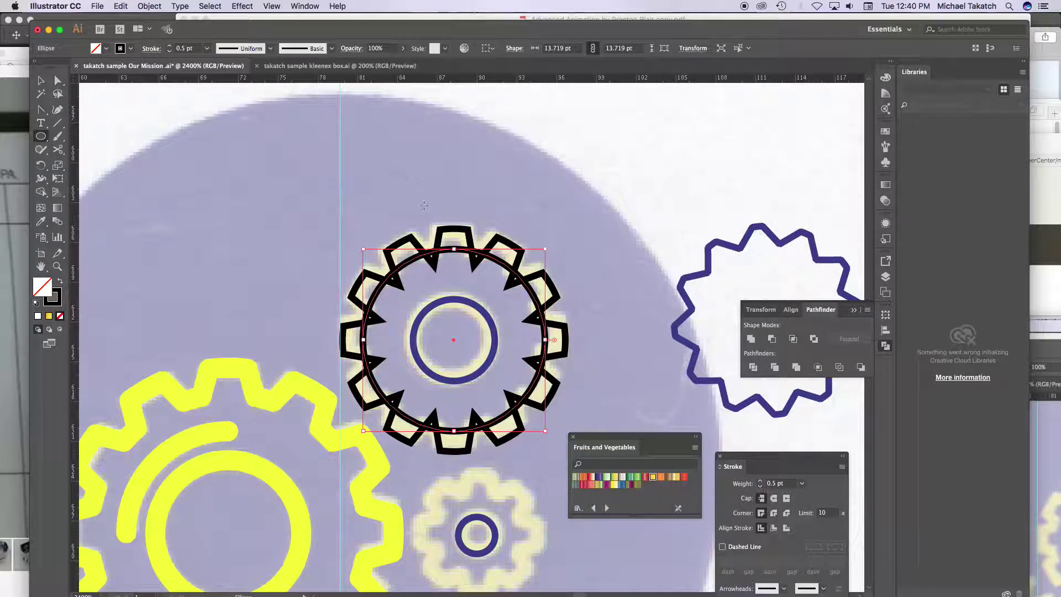
pyautogui.click(607, 478)
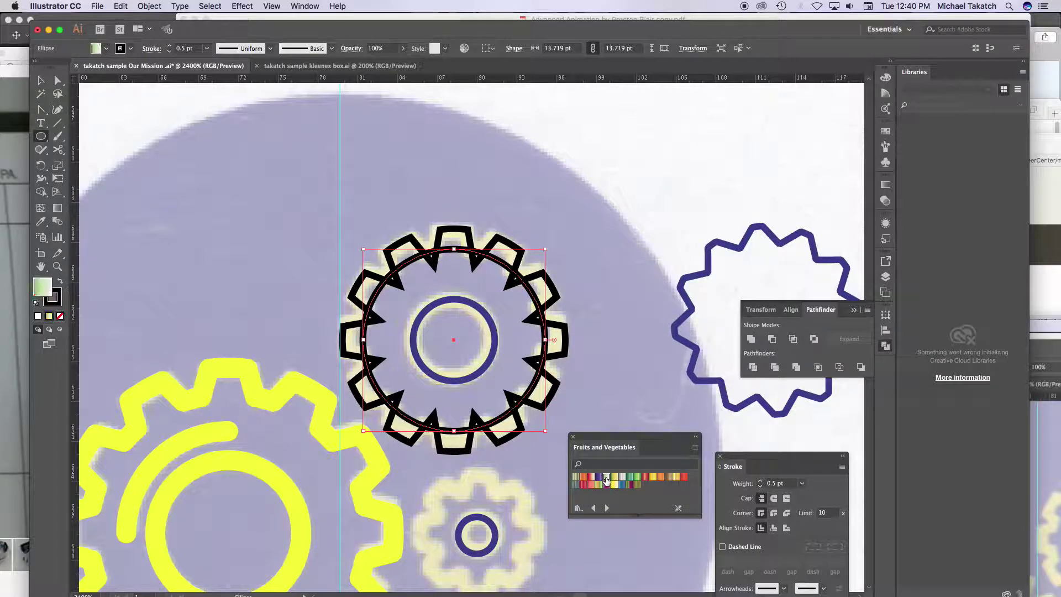
pyautogui.click(41, 80)
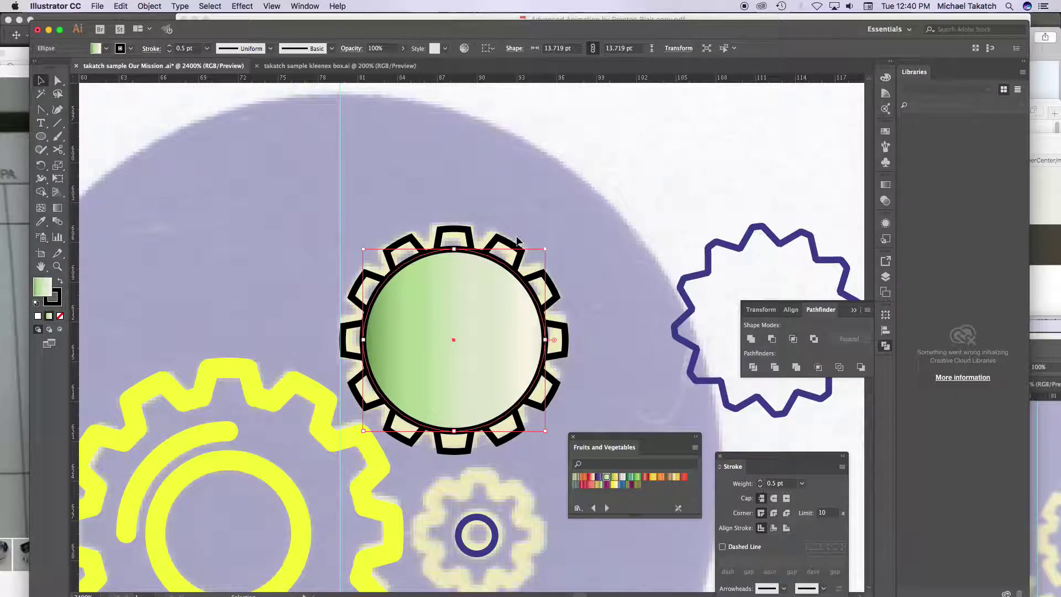
pyautogui.keyDown('shift'); pyautogui.click(460, 229); pyautogui.keyUp('shift')
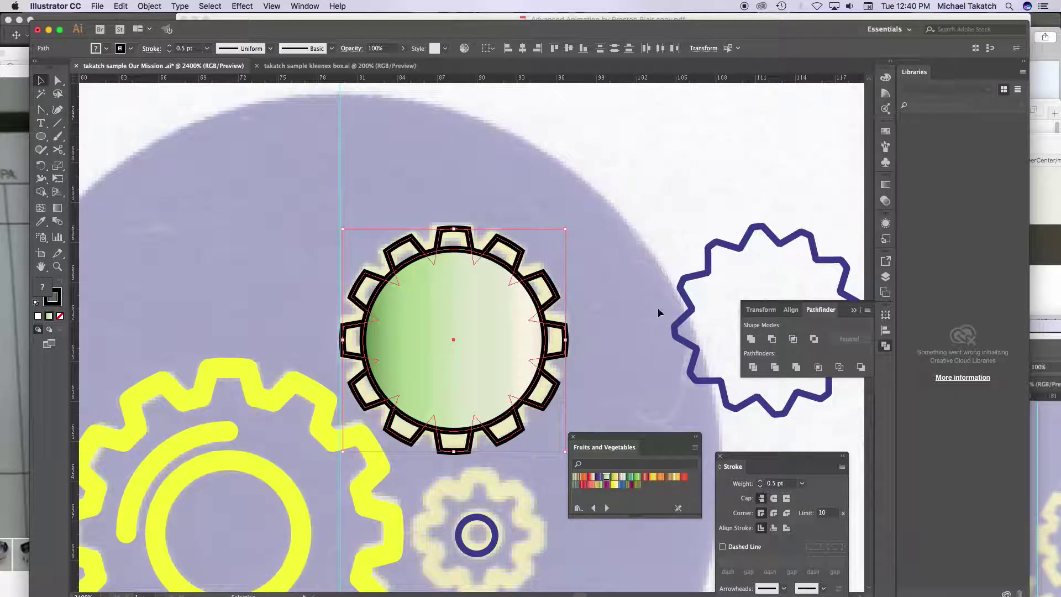
# Step: Unite the circle and gear unfilled, then give gear and inner ring the yellow 0.75 pt stroke
pyautogui.click(750, 339)
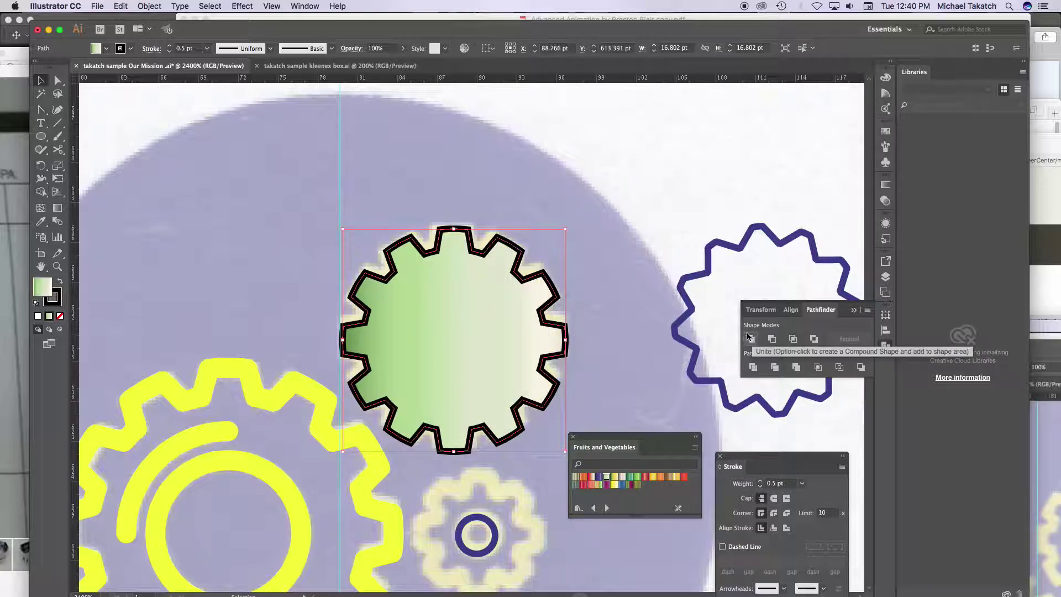
pyautogui.click(59, 317)
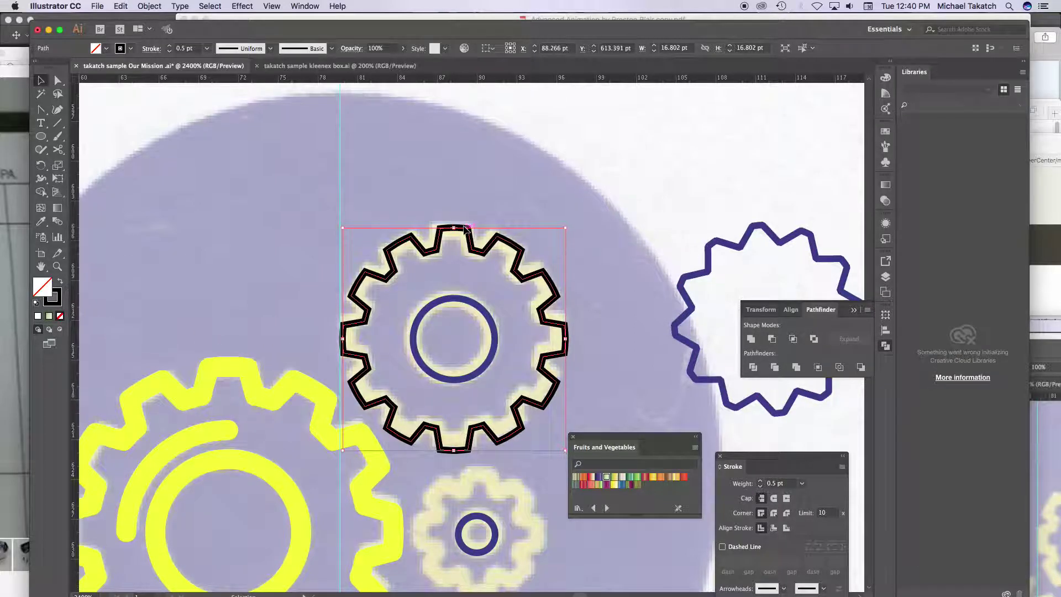
pyautogui.scroll(-5, 462, 273)
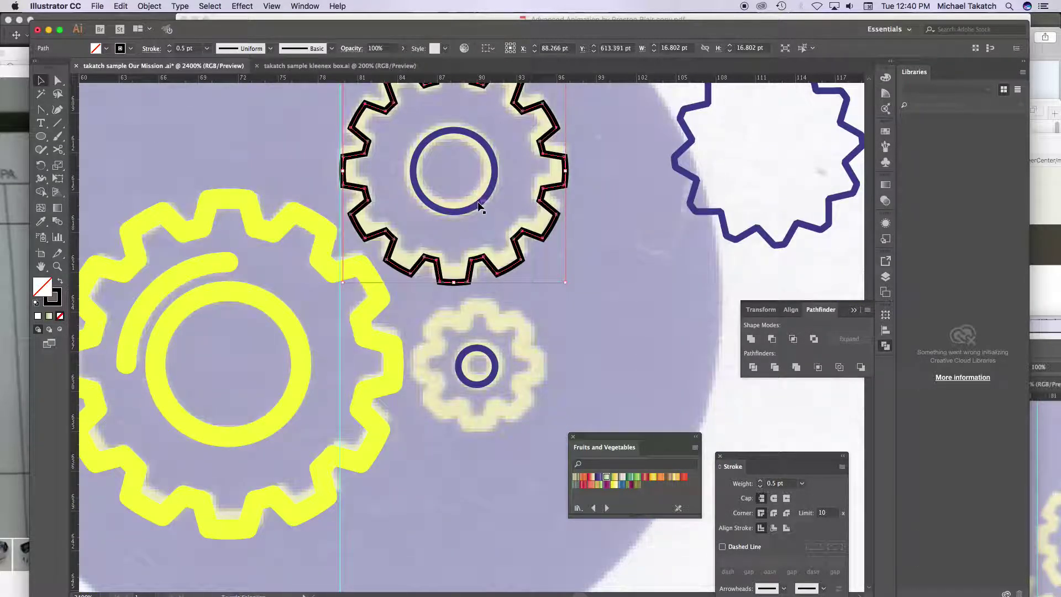
pyautogui.keyDown('shift'); pyautogui.click(479, 205); pyautogui.keyUp('shift')
pyautogui.press('i')
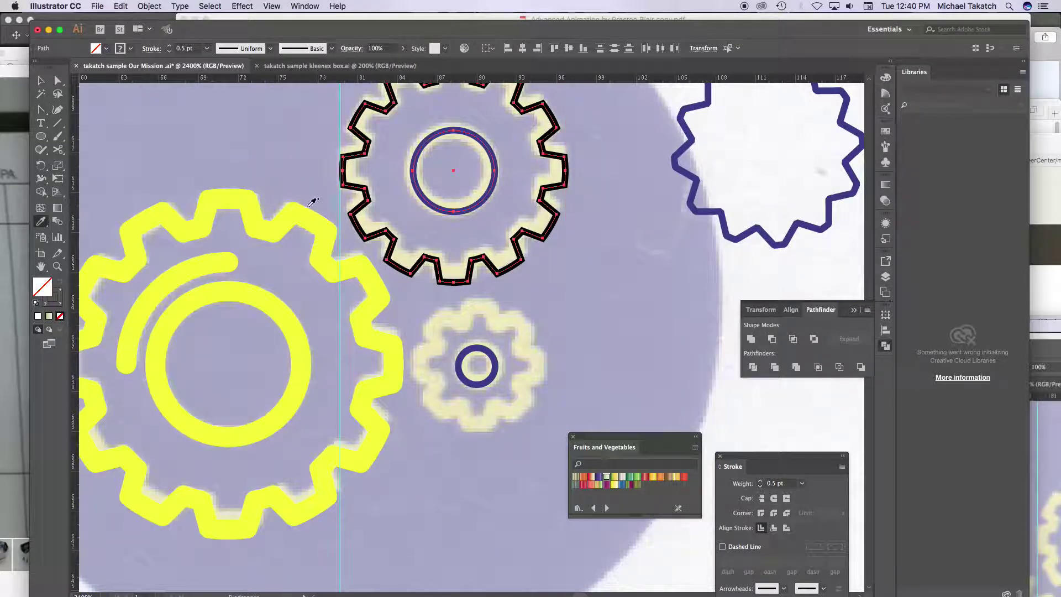
pyautogui.click(301, 214)
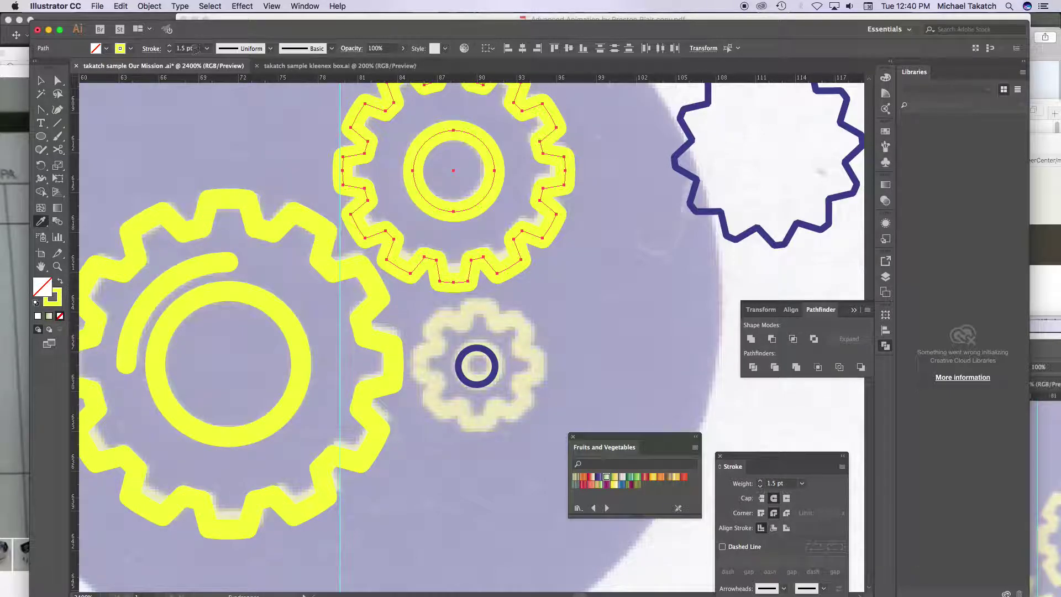
pyautogui.click(170, 51)
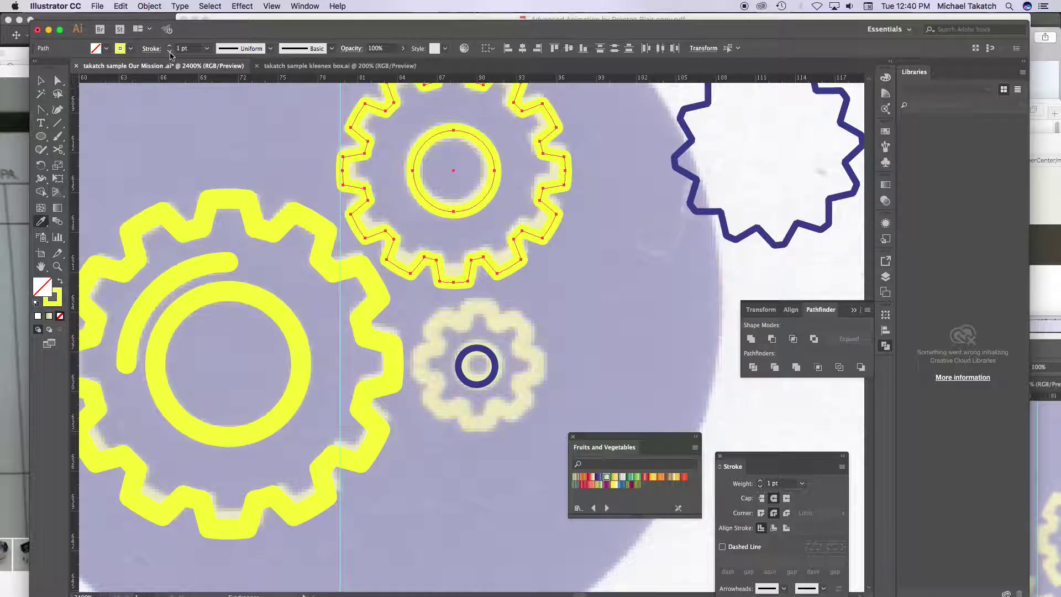
pyautogui.click(170, 53)
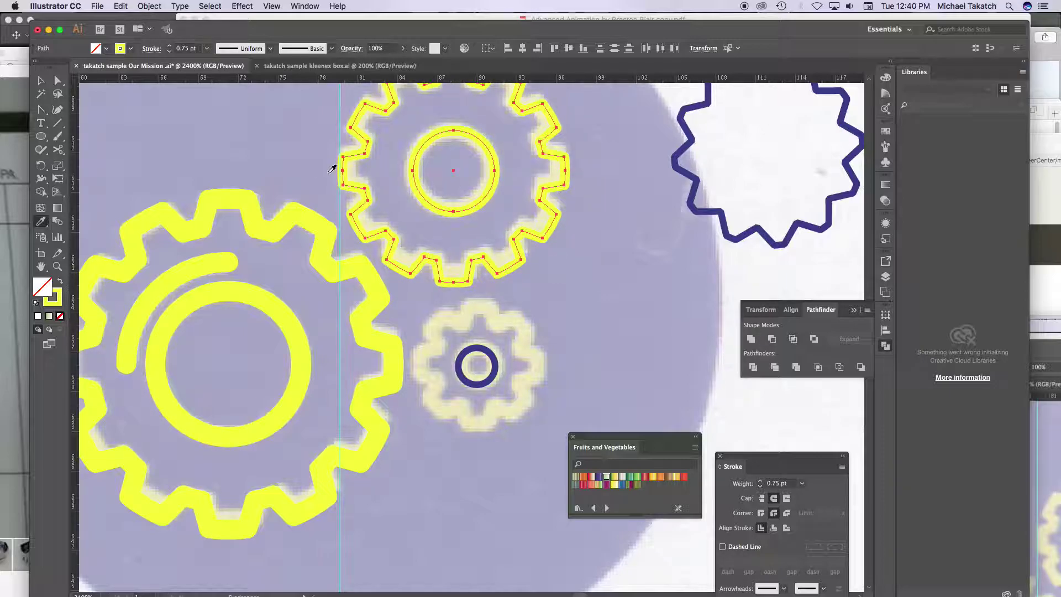
# Step: Group the gear with its inner ring and bring the next small sketched gear into view
pyautogui.press('super+g')
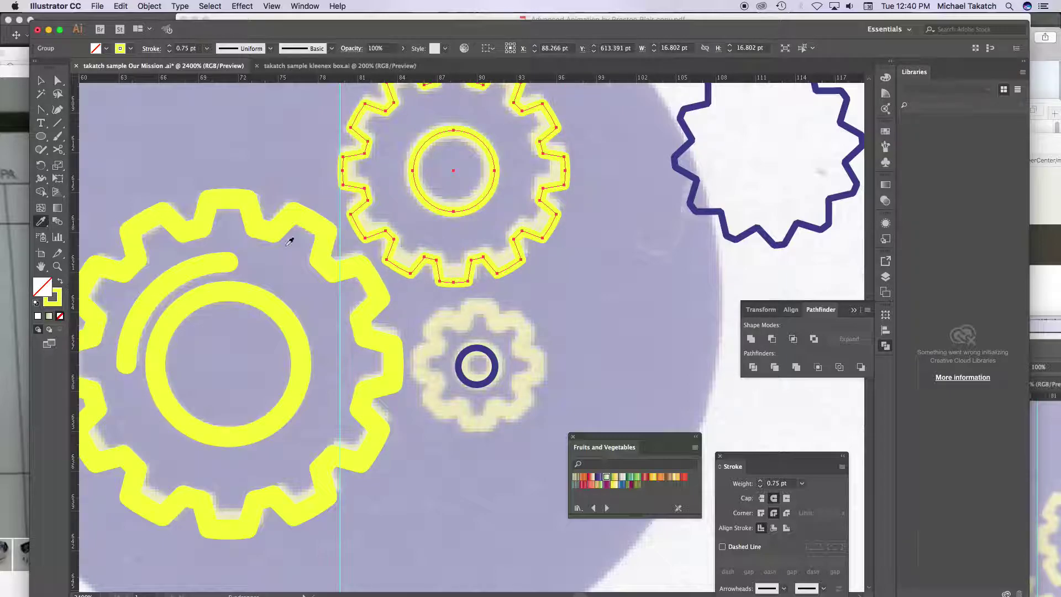
pyautogui.press('v')
pyautogui.press('super+equal')
pyautogui.moveTo(492, 411); pyautogui.dragTo(291, 149)
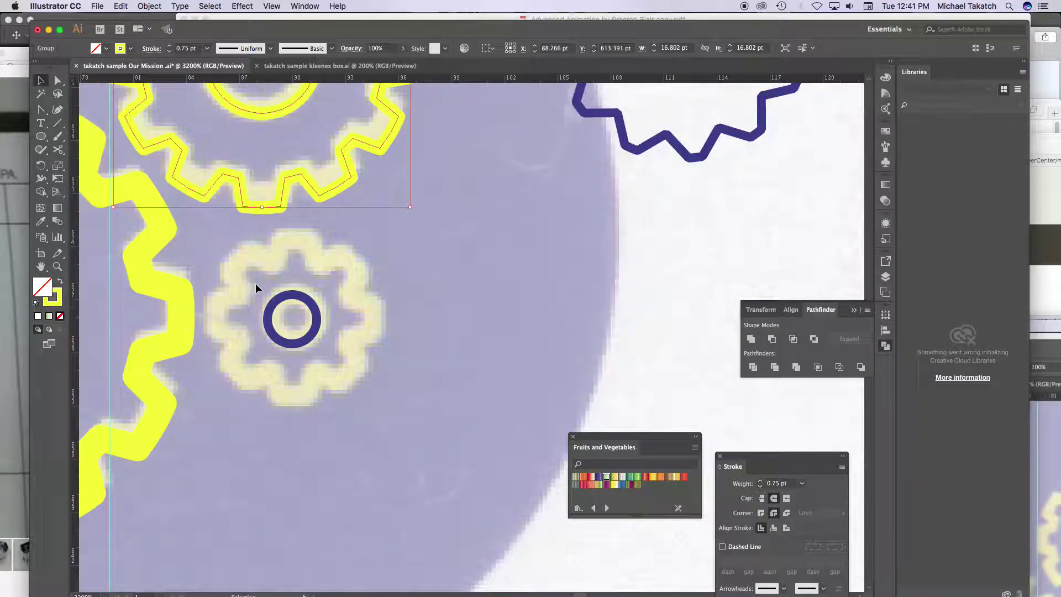
# Step: Drag an eight-point star, about 15.8 pt, from the centre of the small gear's navy ring
pyautogui.moveTo(41, 136); pyautogui.dragTo(77, 189)
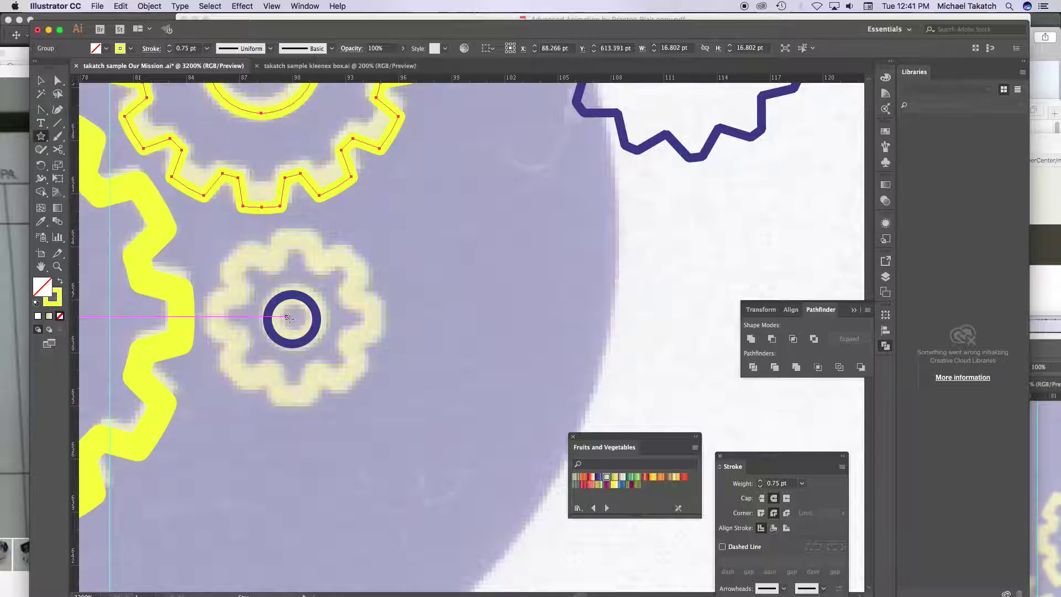
pyautogui.moveTo(292, 319); pyautogui.dragTo(380, 427)
pyautogui.press('Down')
pyautogui.press('Down')
pyautogui.press('Down')
pyautogui.press('Down')
pyautogui.press('Down')
pyautogui.press('Down')
pyautogui.press('Down')
pyautogui.press('Up')
pyautogui.press('Up')
pyautogui.press('Up')
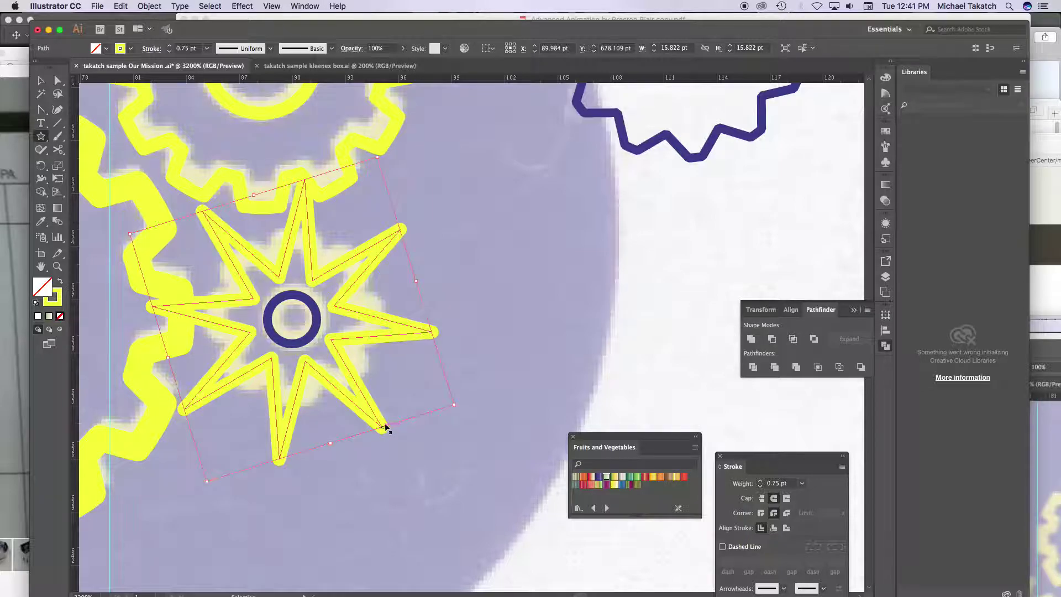
# Step: Remove the star's fill and thin its stroke to 0.25 pt
pyautogui.click(37, 303)
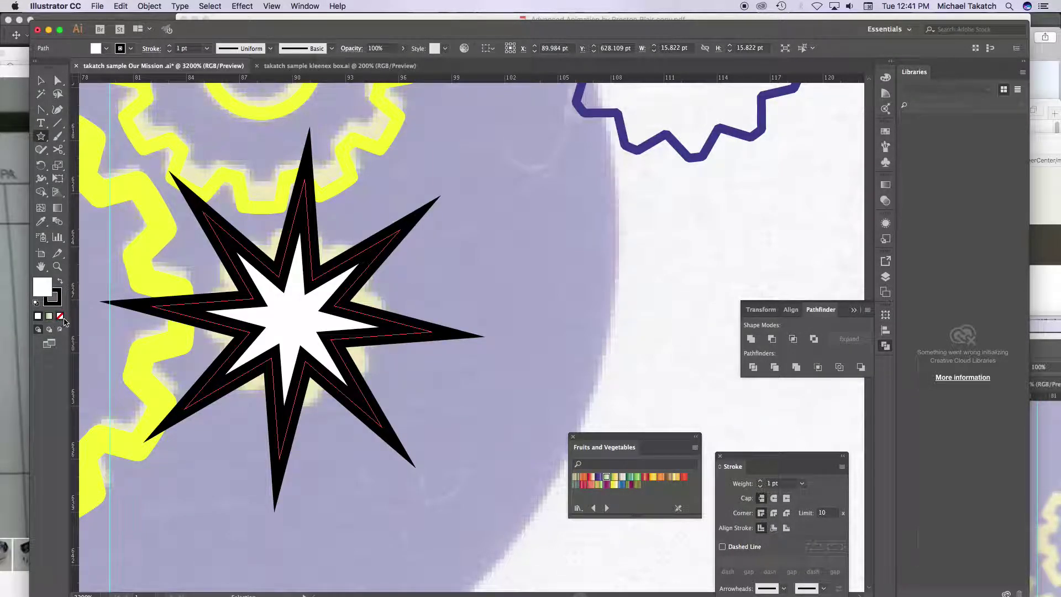
pyautogui.click(60, 316)
pyautogui.click(169, 51)
pyautogui.click(169, 51)
pyautogui.click(169, 52)
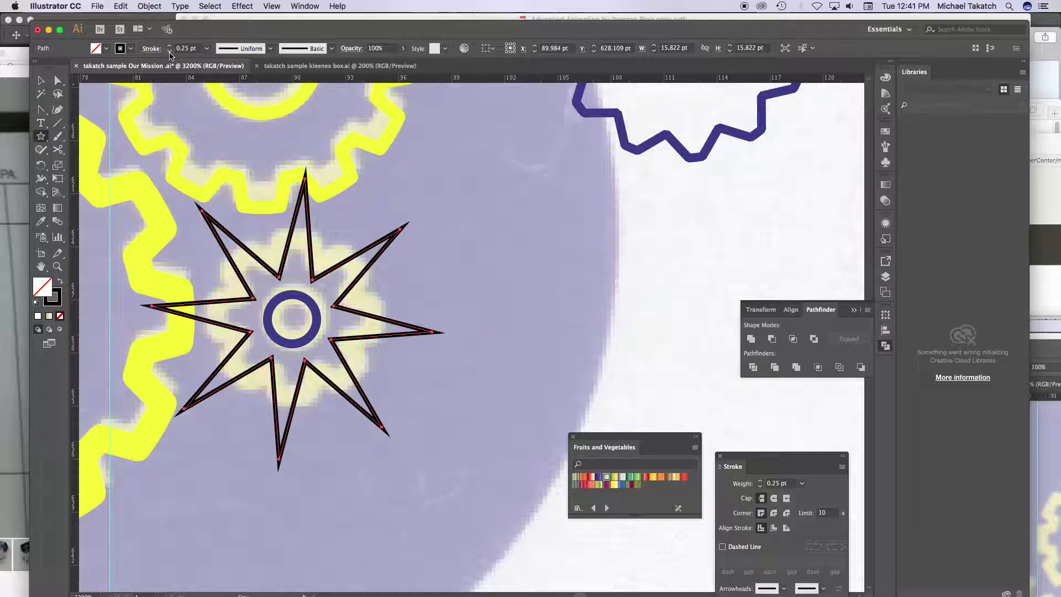
# Step: Draw a 6.25 pt circle on the star's ring and intersect the two into a gear
pyautogui.moveTo(41, 135); pyautogui.dragTo(77, 163)
pyautogui.moveTo(294, 319); pyautogui.dragTo(375, 375)
pyautogui.click(41, 81)
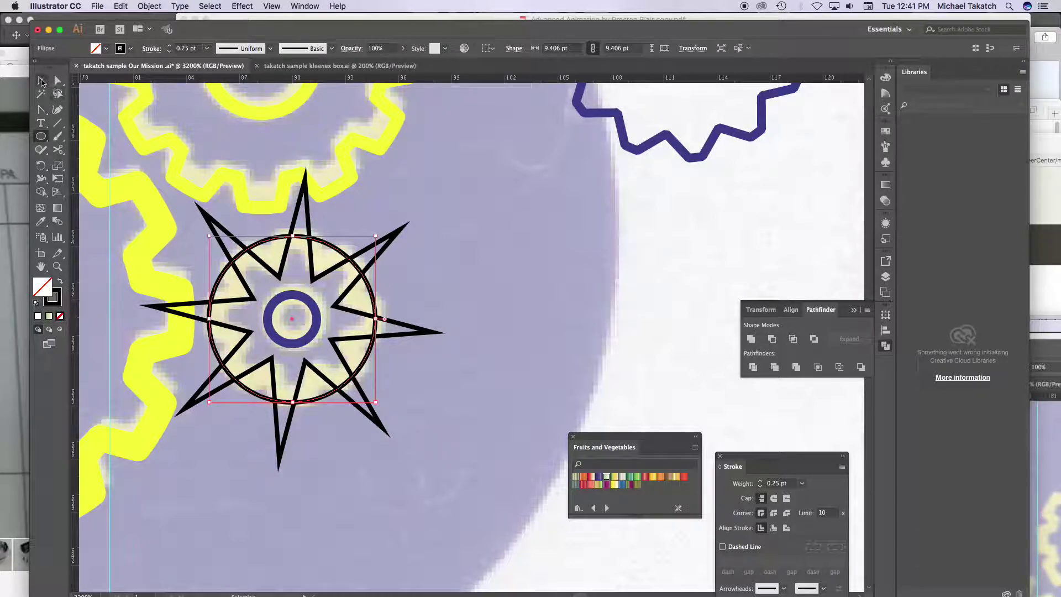
pyautogui.click(396, 237)
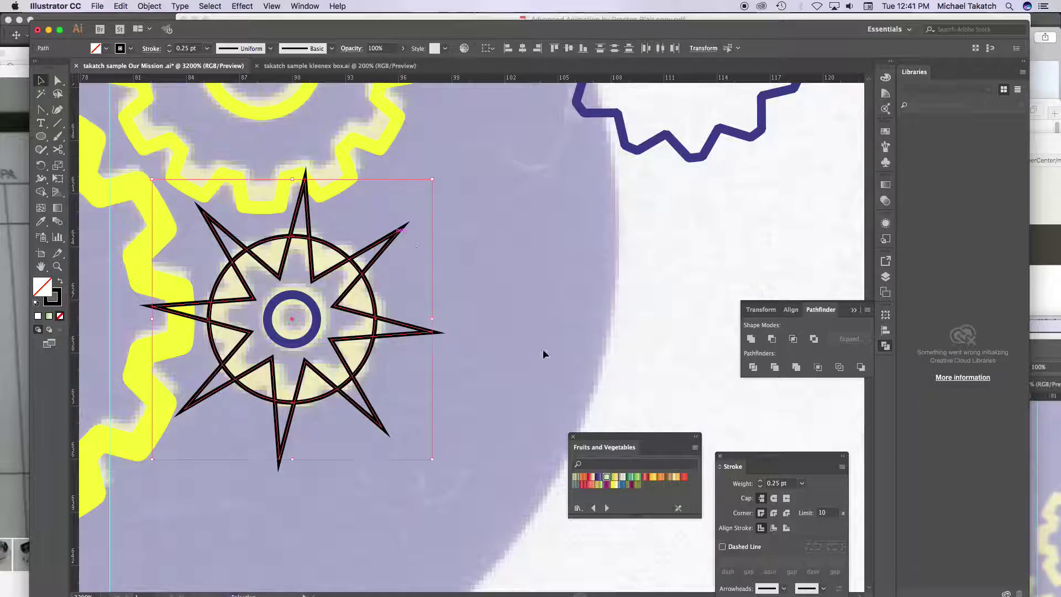
pyautogui.click(793, 339)
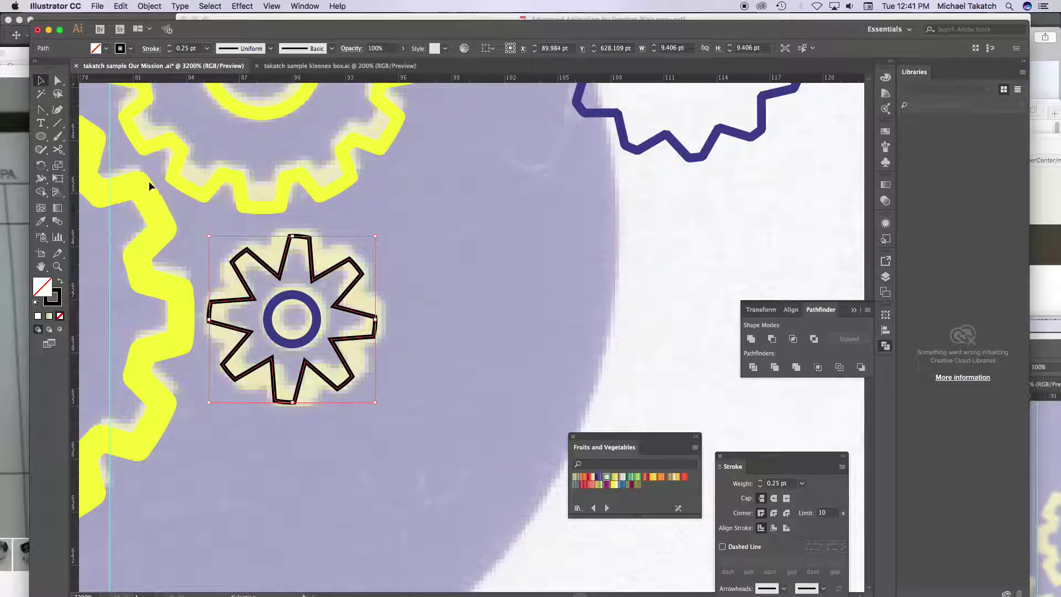
# Step: Add a purple-filled centre circle and unite it with the gear into a 9.406 pt shape
pyautogui.click(41, 136)
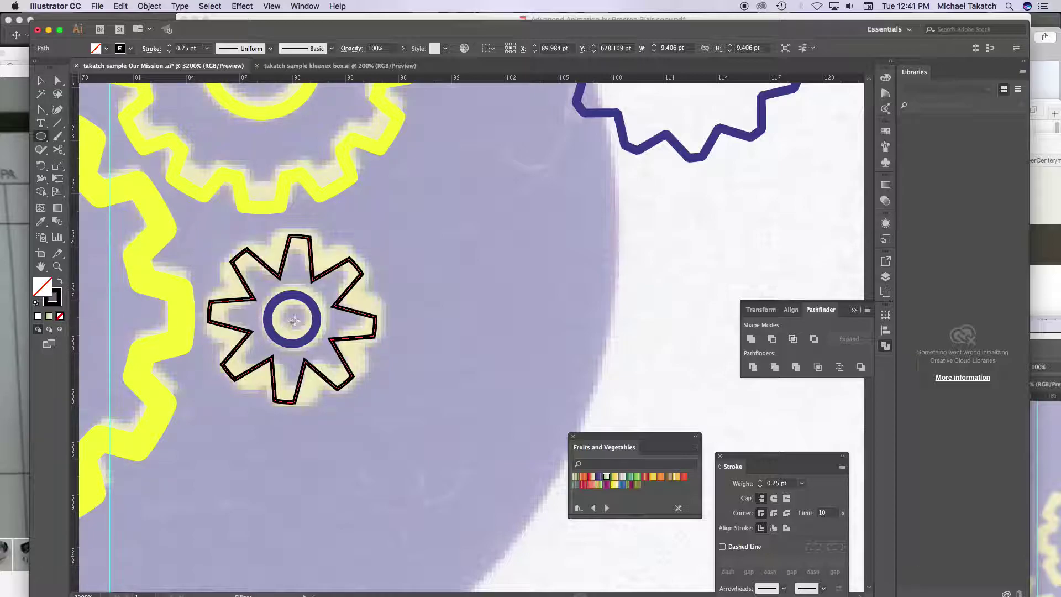
pyautogui.moveTo(294, 318); pyautogui.dragTo(343, 371)
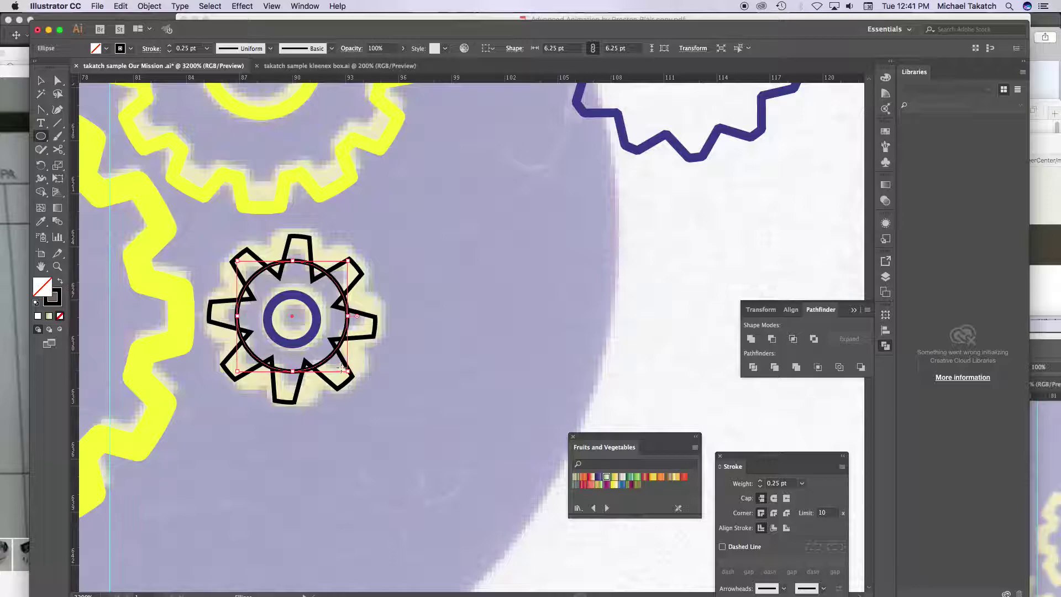
pyautogui.press('v')
pyautogui.click(599, 478)
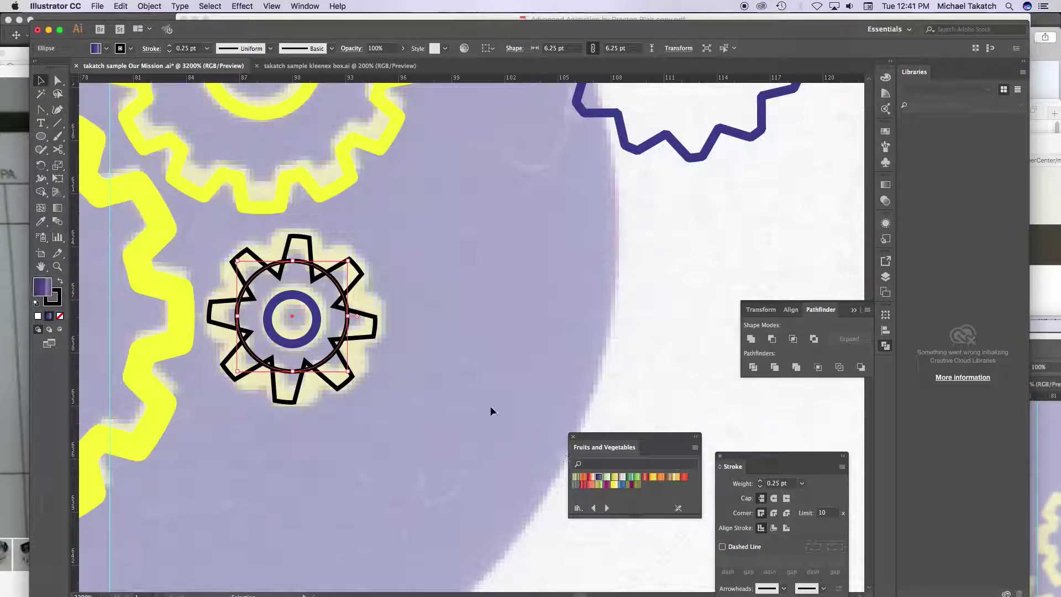
pyautogui.keyDown('shift'); pyautogui.click(362, 279); pyautogui.keyUp('shift')
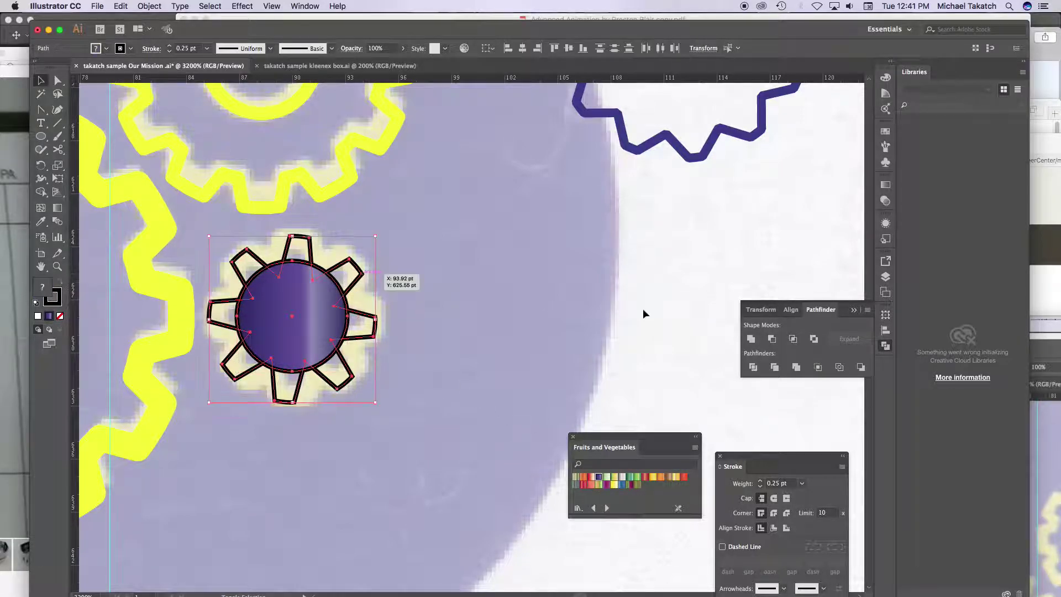
pyautogui.click(750, 339)
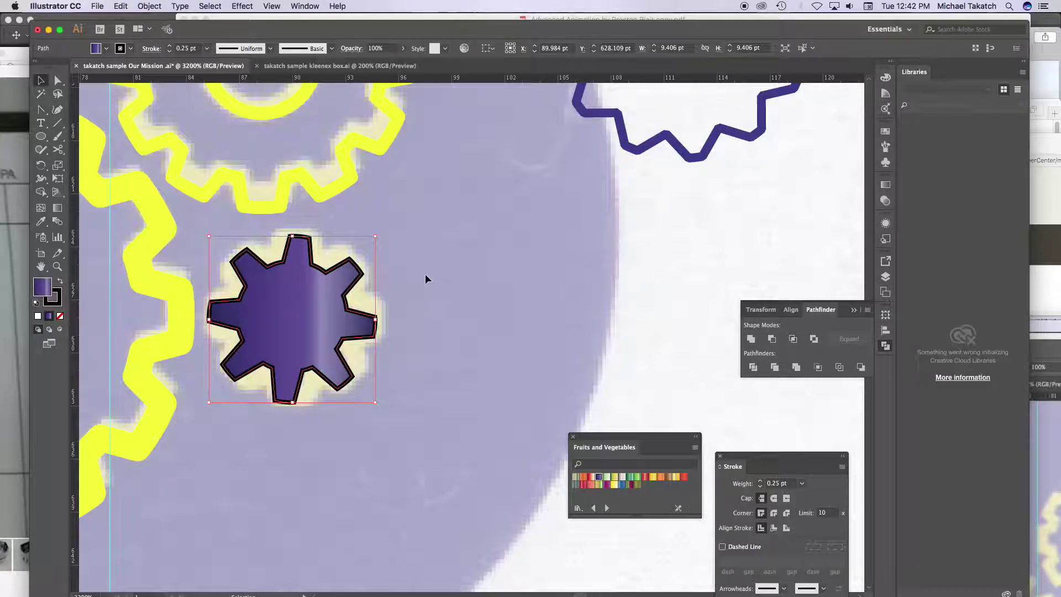
# Step: Eyedropper the yellow stroke onto the small gear and centre circle, set 0.75 pt, and deselect
pyautogui.press('i')
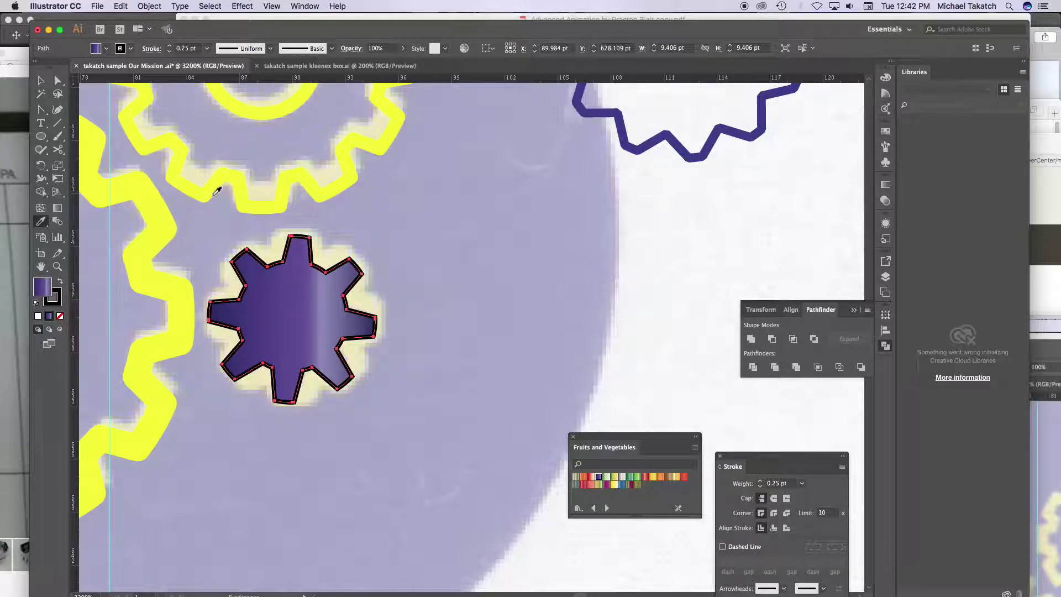
pyautogui.click(216, 183)
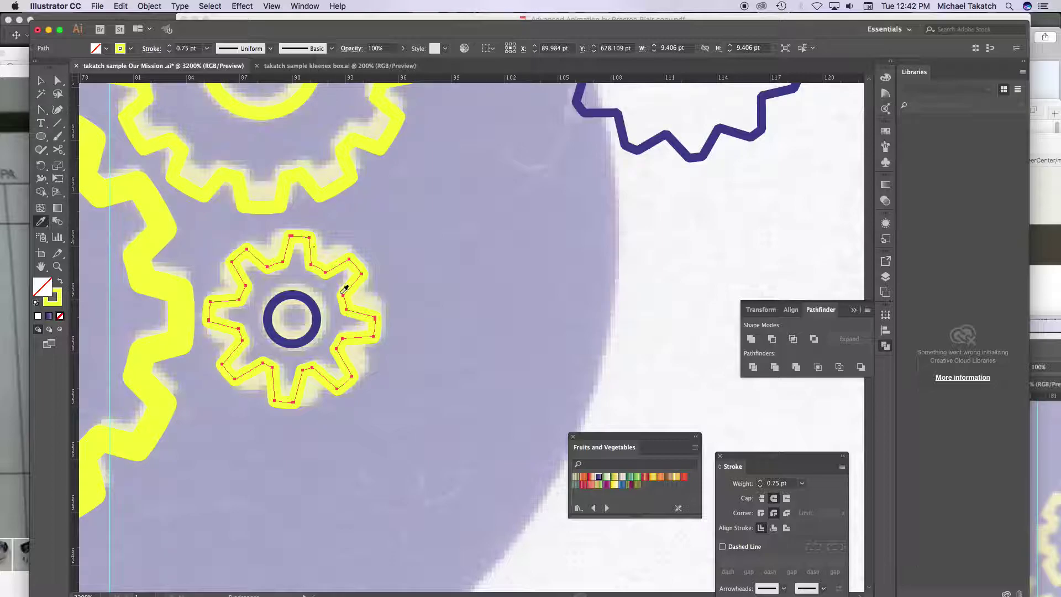
pyautogui.press('v')
pyautogui.keyDown('shift'); pyautogui.click(319, 315); pyautogui.keyUp('shift')
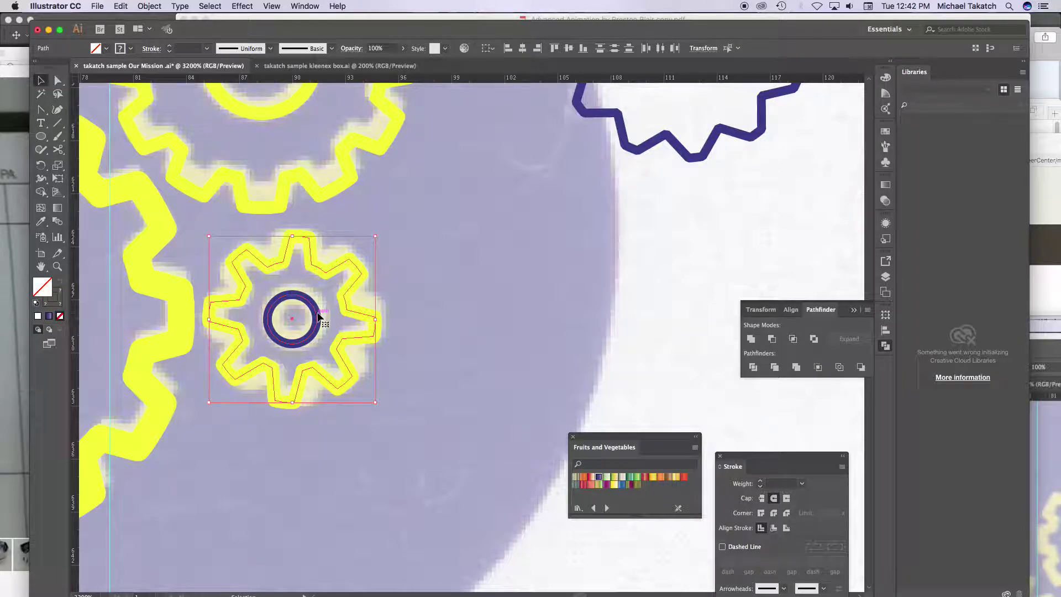
pyautogui.press('i')
pyautogui.click(143, 109)
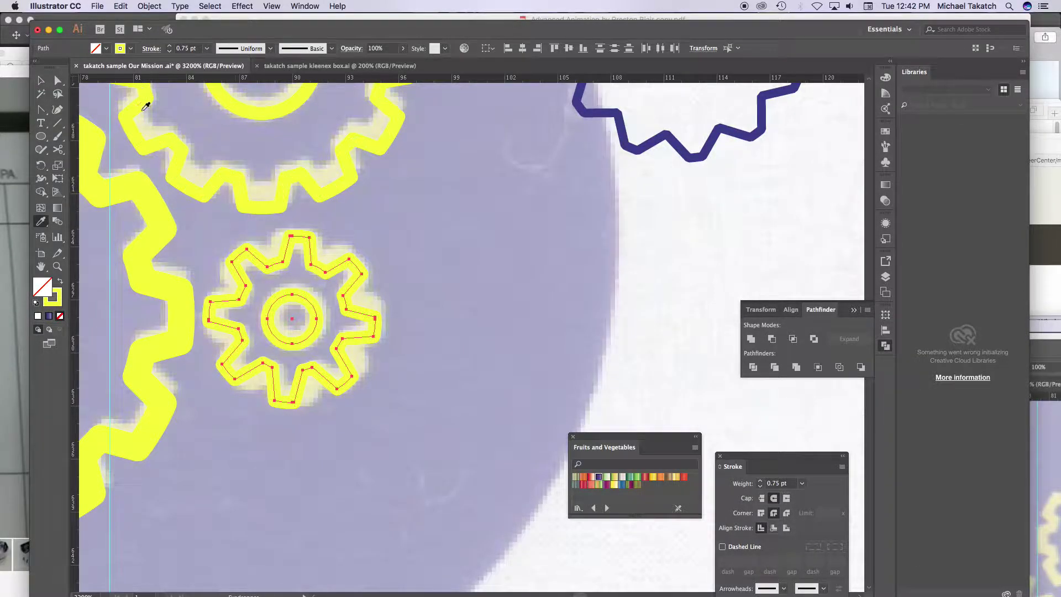
pyautogui.click(169, 52)
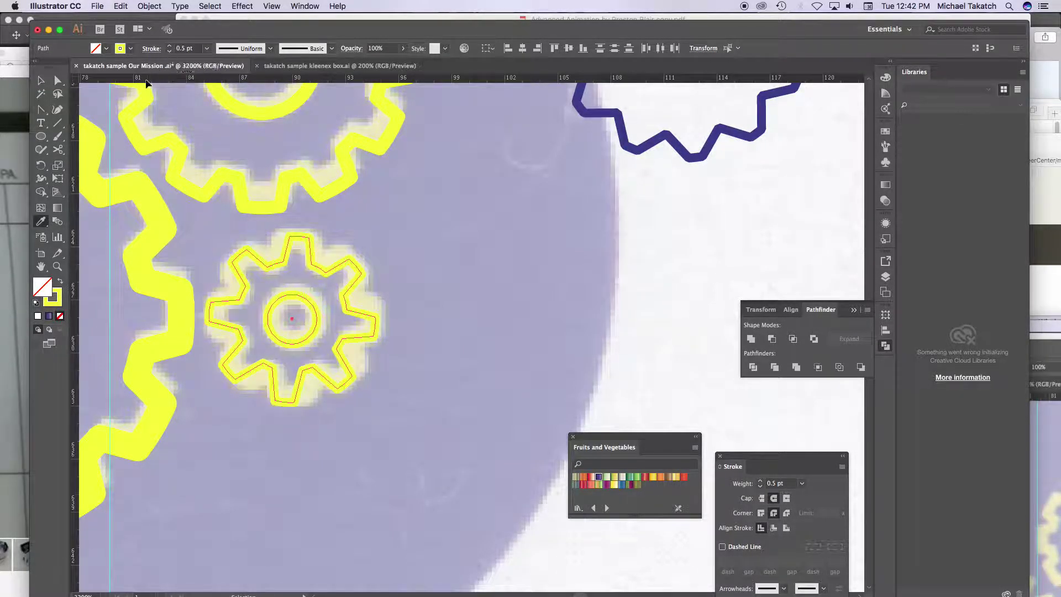
pyautogui.click(169, 46)
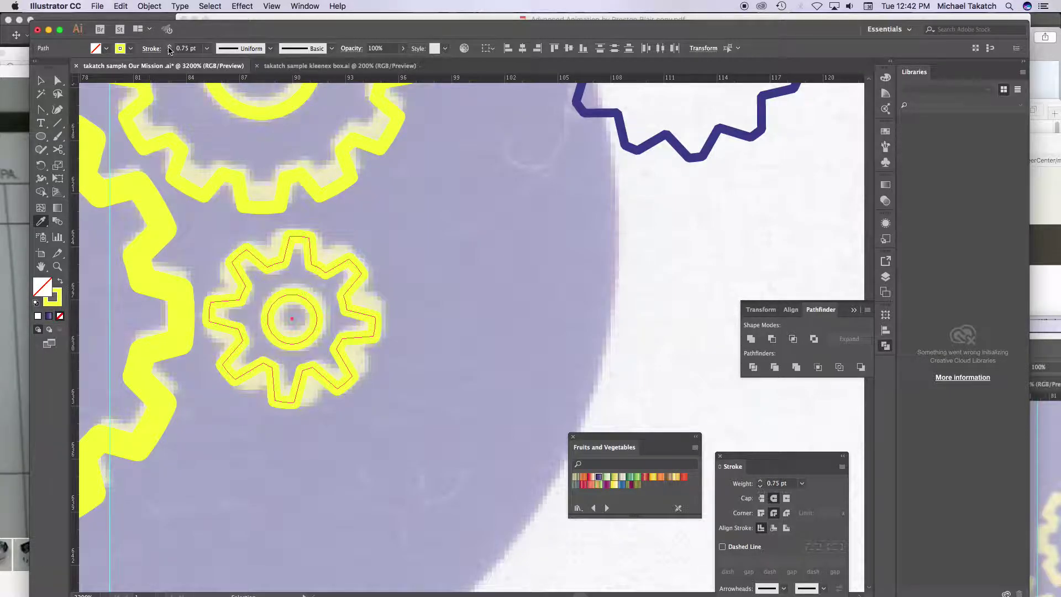
pyautogui.press('v')
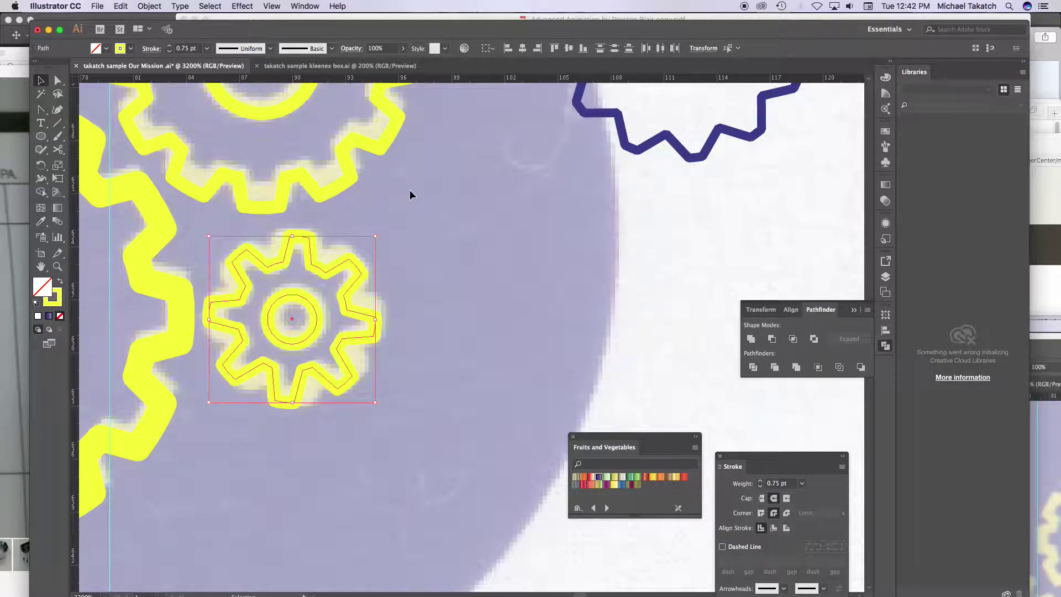
pyautogui.click(410, 190)
pyautogui.scroll(-3, 410, 195)
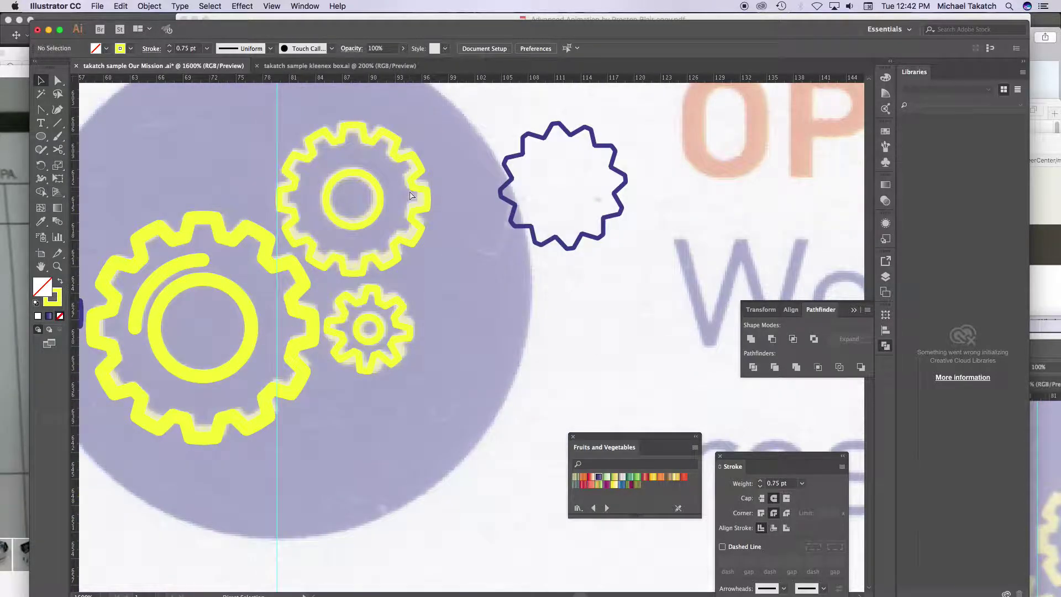
# Step: Delete the leftover purple starburst and the orange gear on the left
pyautogui.click(524, 159)
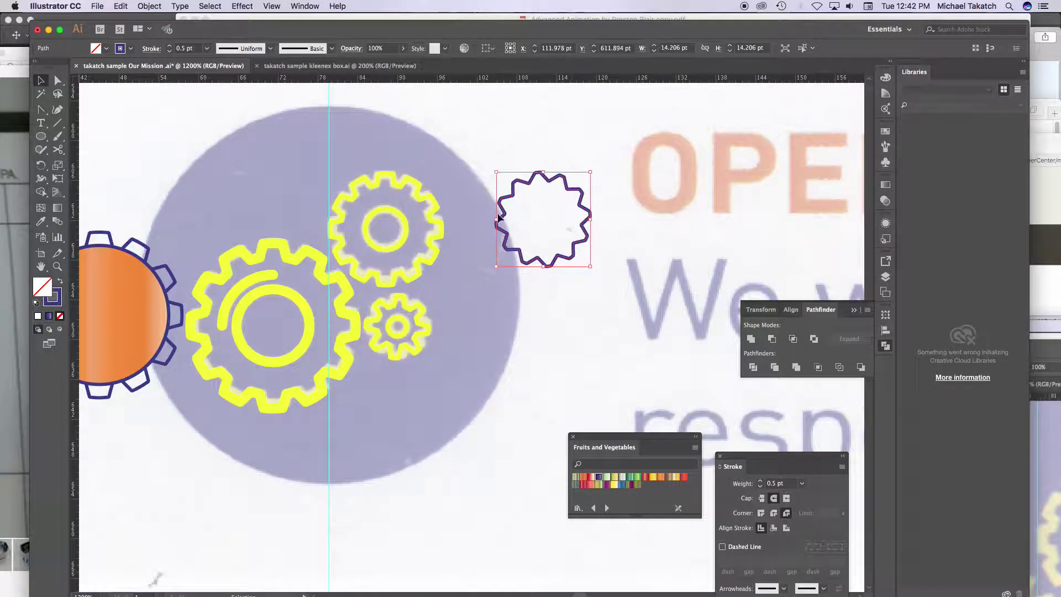
pyautogui.press('Delete')
pyautogui.moveTo(102, 214); pyautogui.dragTo(144, 292)
pyautogui.press('Delete')
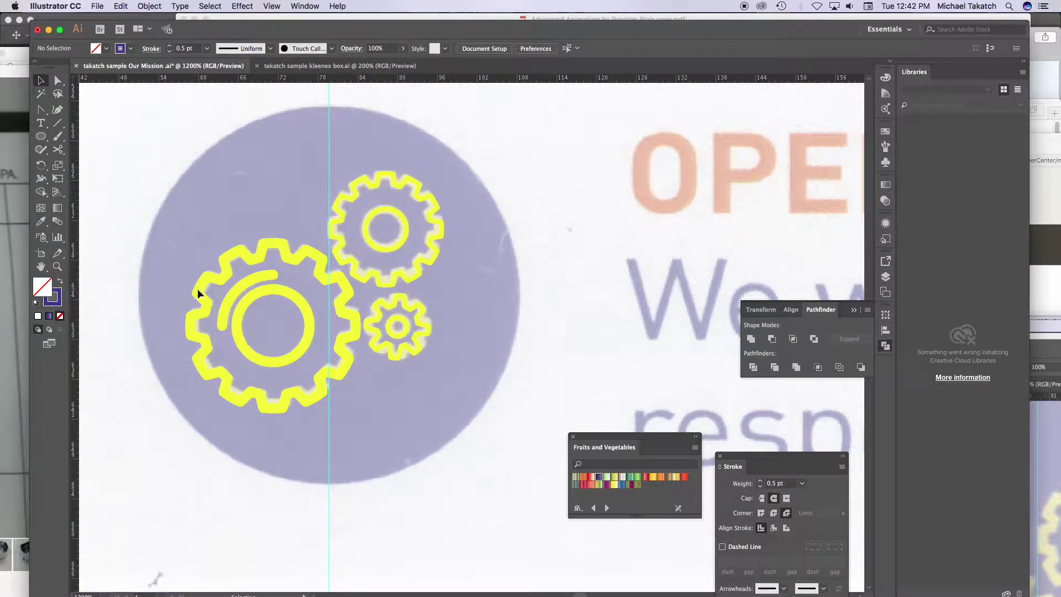
# Step: Copy the navy circle down behind the three yellow gears
pyautogui.press('super+minus')
pyautogui.press('super+minus')
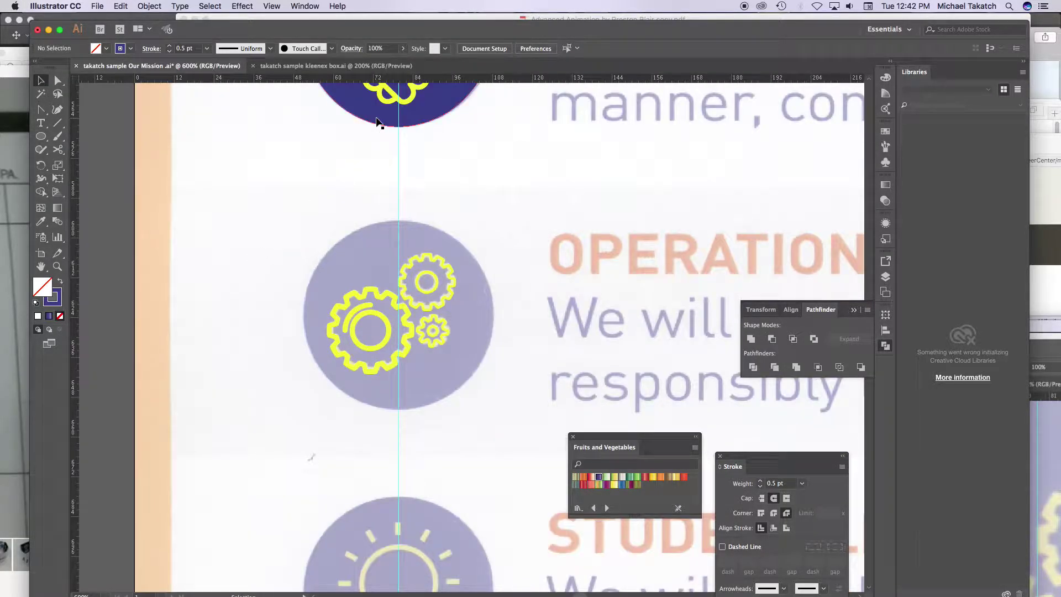
pyautogui.moveTo(374, 118); pyautogui.dragTo(379, 403)
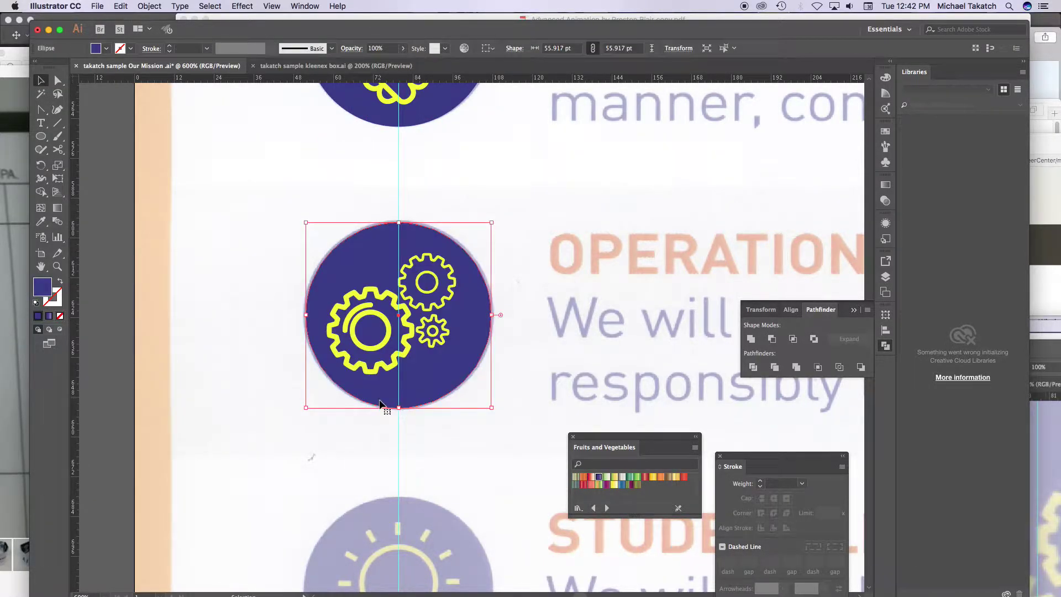
pyautogui.scroll(-5, 284, 265)
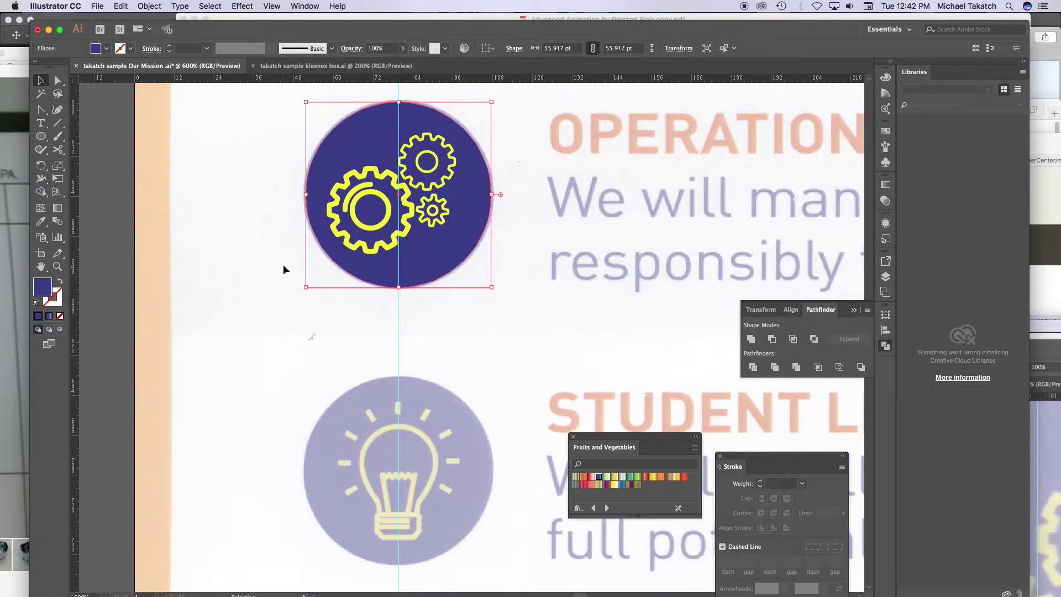